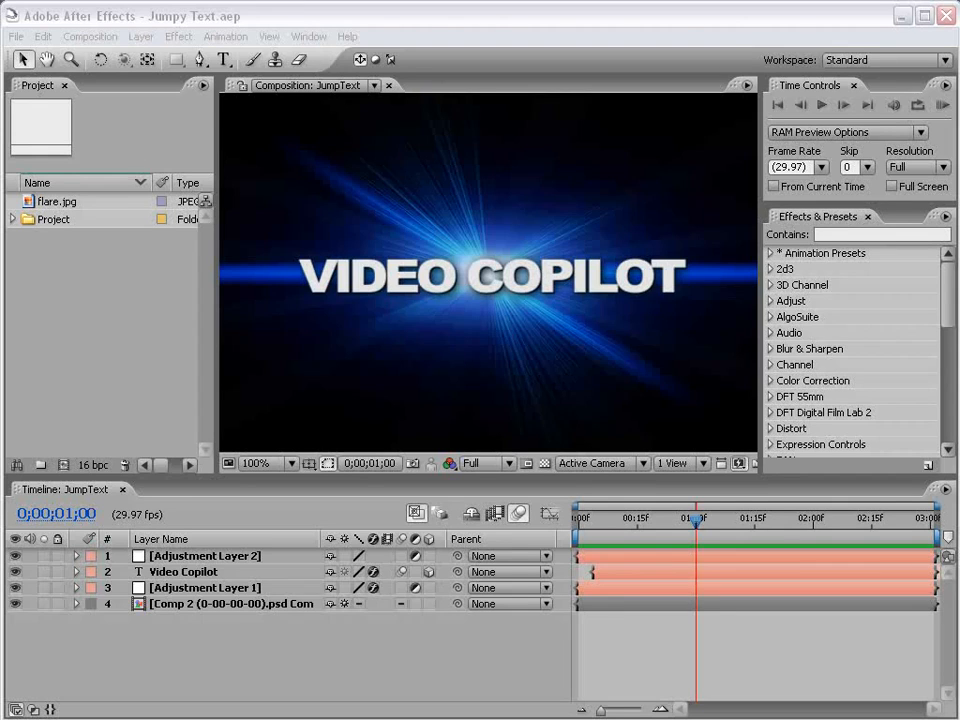
- Play back the JumpText composition and scrub through its opening to frame 0;00;00;18
{"action": "left_click", "coordinate": [646, 641]}
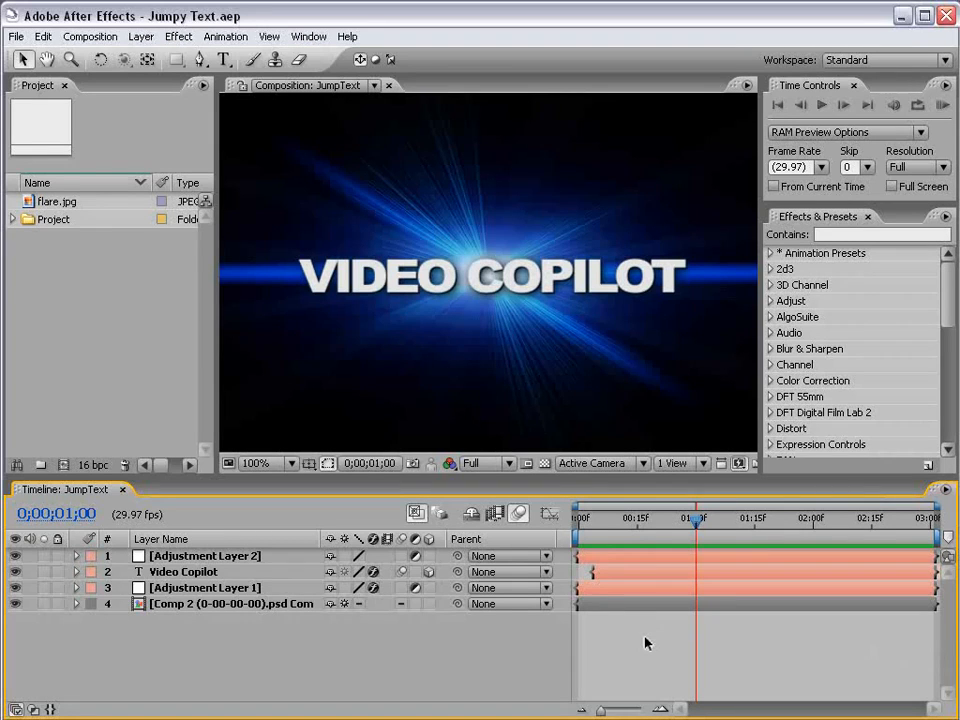
{"action": "key", "text": "space"}
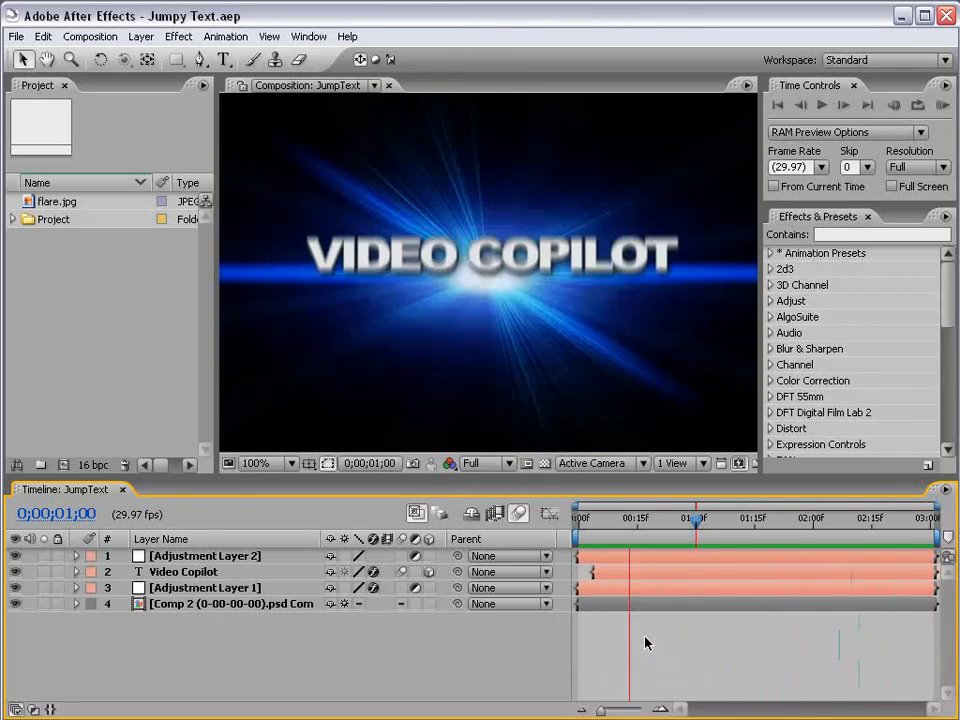
{"action": "left_click_drag", "start_coordinate": [584, 526], "coordinate": [649, 524]}
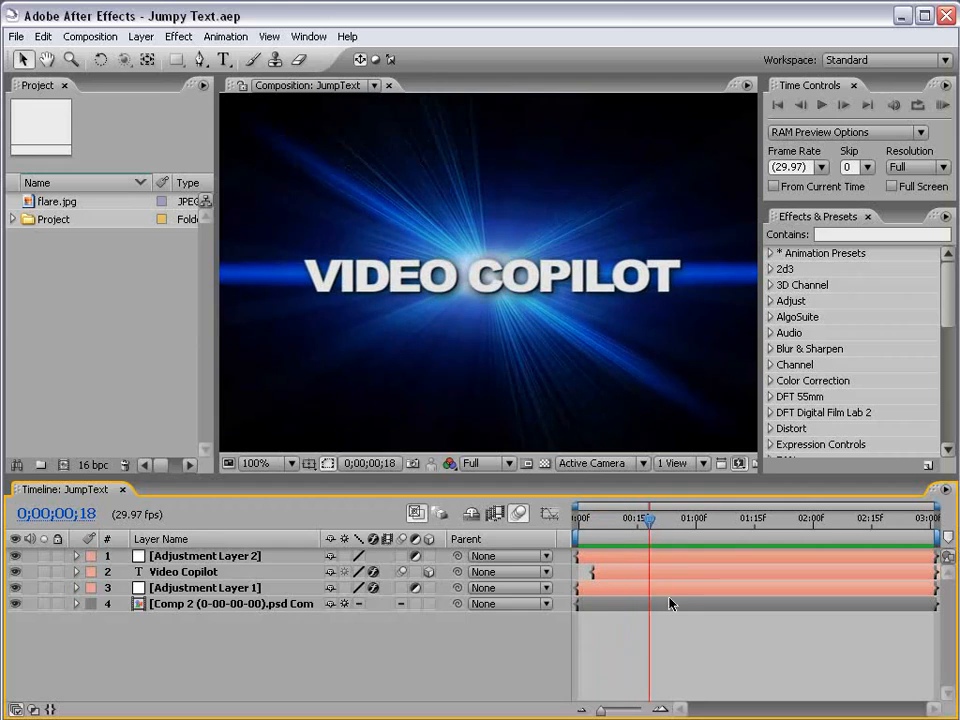
- Solo the Video Copilot text layer and preview its motion from the beginning without the background
{"action": "left_click", "coordinate": [43, 571]}
{"action": "mouse_move", "coordinate": [589, 524]}
{"action": "left_mouse_down"}
{"action": "mouse_move", "coordinate": [637, 524]}
{"action": "mouse_move", "coordinate": [584, 524]}
{"action": "left_mouse_up"}
{"action": "key", "text": "KP_0"}
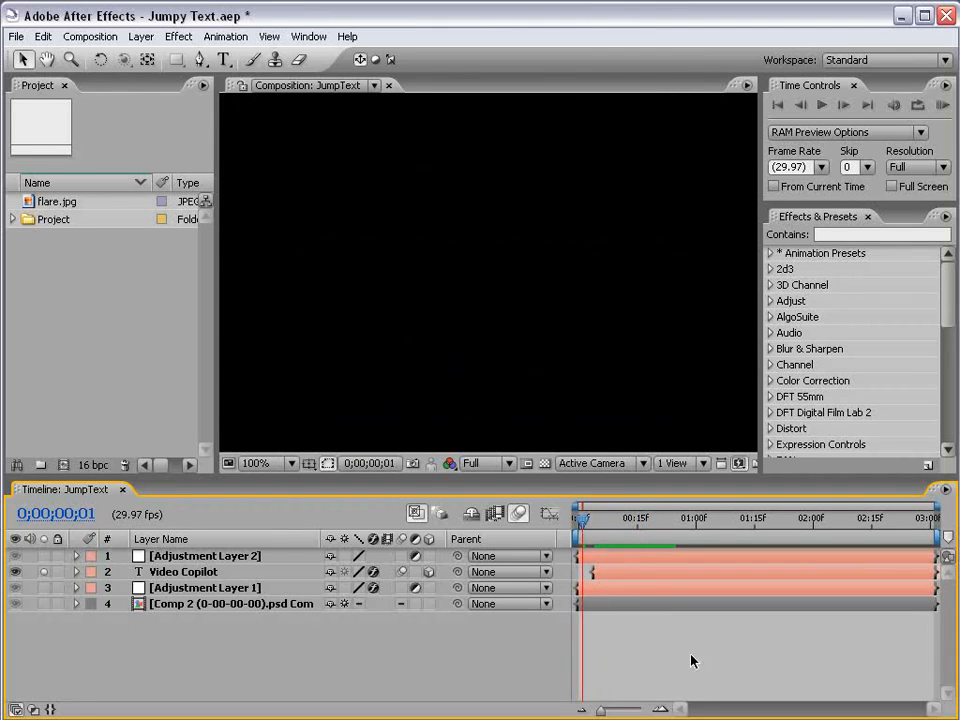
- Create a new 720 x 480 NTSC DV composition with a duration of 0;00;05;00
{"action": "left_click", "coordinate": [90, 36]}
{"action": "left_click", "coordinate": [92, 55]}
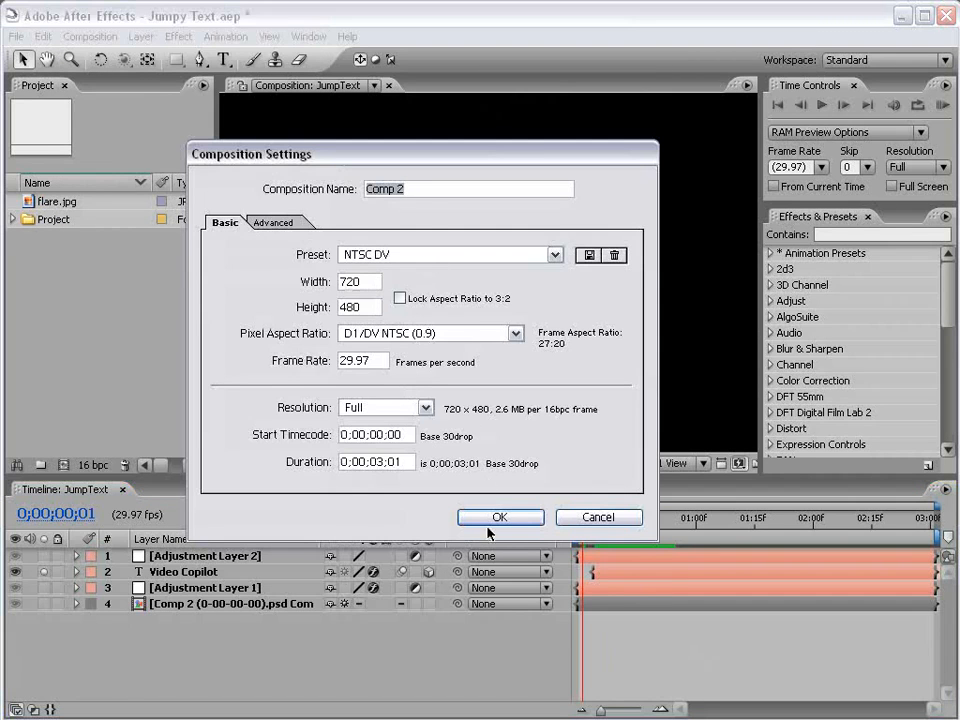
{"action": "left_click", "coordinate": [377, 461]}
{"action": "type", "text": "05"}
{"action": "left_click_drag", "start_coordinate": [402, 463], "coordinate": [387, 463]}
{"action": "type", "text": "00"}
{"action": "left_click", "coordinate": [486, 517]}
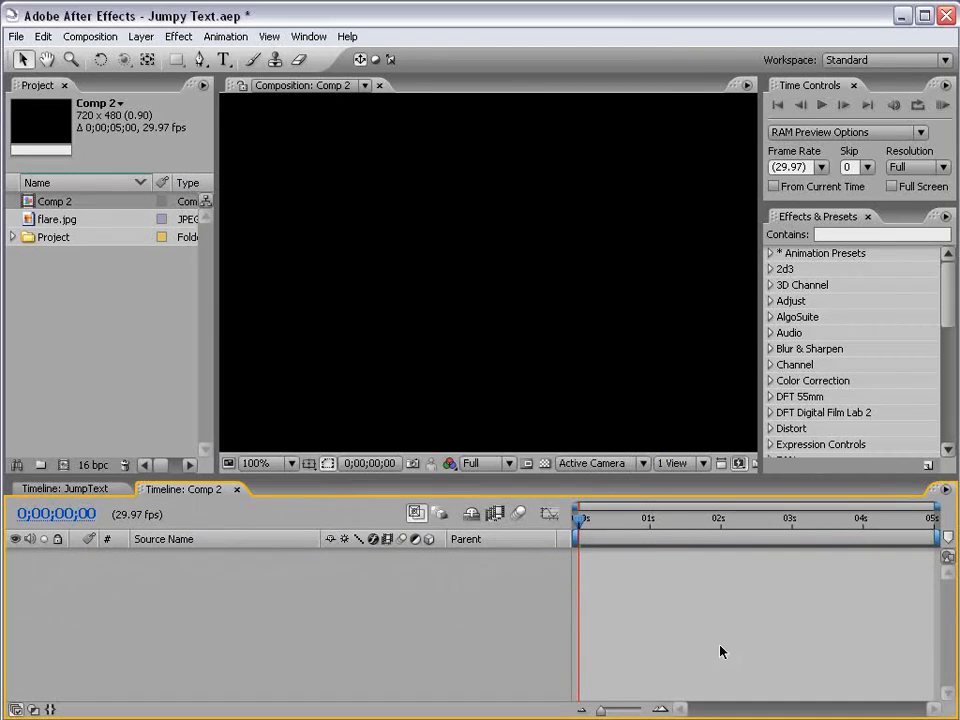
- Add a text layer reading VIDEO COPILOT to the new composition
{"action": "scroll", "coordinate": [469, 336], "scroll_direction": "down", "scroll_amount": 2}
{"action": "left_click", "coordinate": [224, 59]}
{"action": "left_click", "coordinate": [397, 268]}
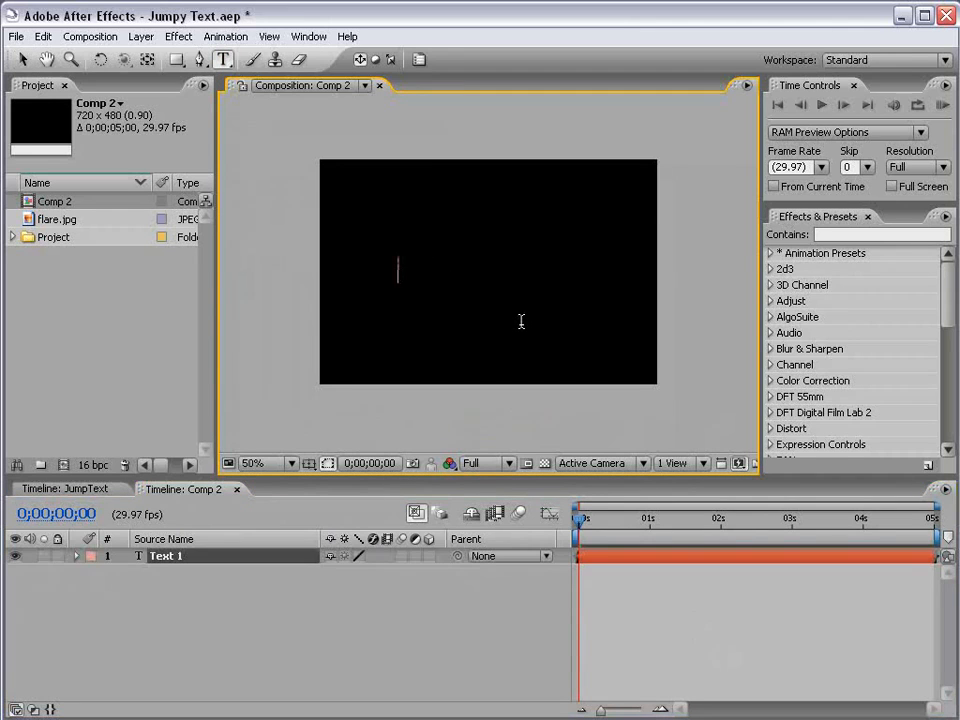
{"action": "type", "text": "VIDEO COPILOT"}
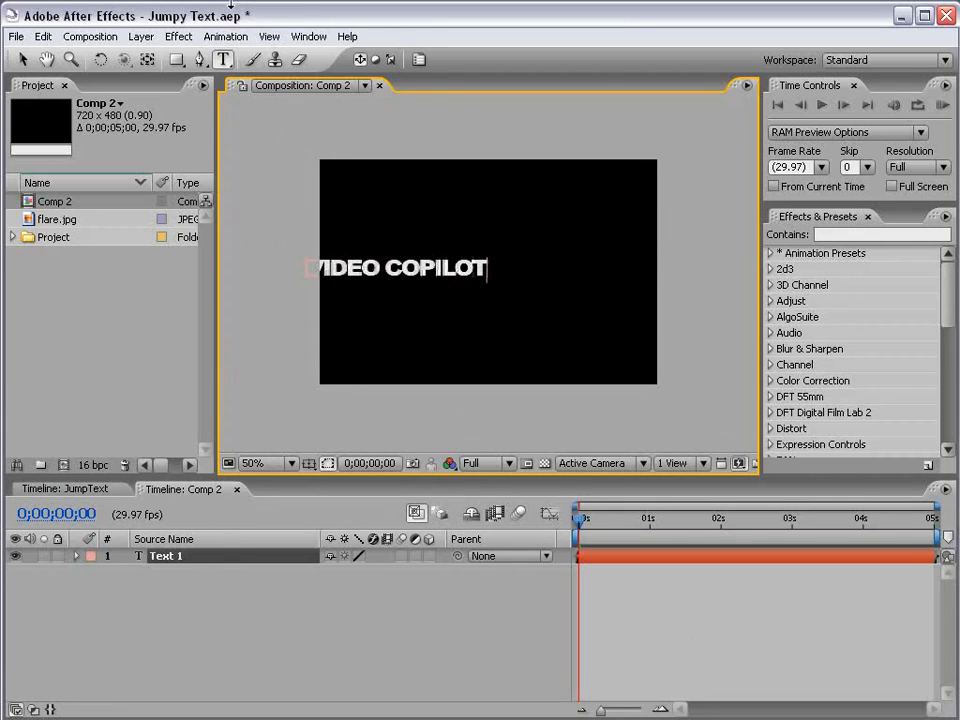
- Centre the VIDEO COPILOT text in the frame, using the title-safe guides as a temporary alignment aid
{"action": "left_click", "coordinate": [22, 59]}
{"action": "left_click_drag", "start_coordinate": [436, 270], "coordinate": [513, 280]}
{"action": "key", "text": "period"}
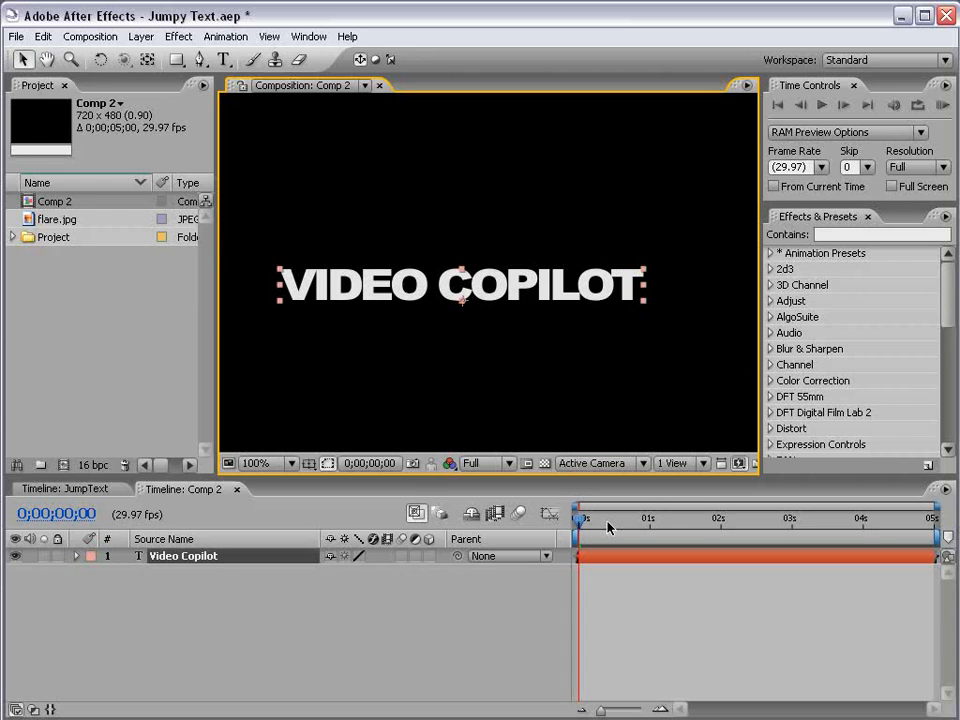
{"action": "left_click", "coordinate": [499, 319]}
{"action": "key", "text": "comma"}
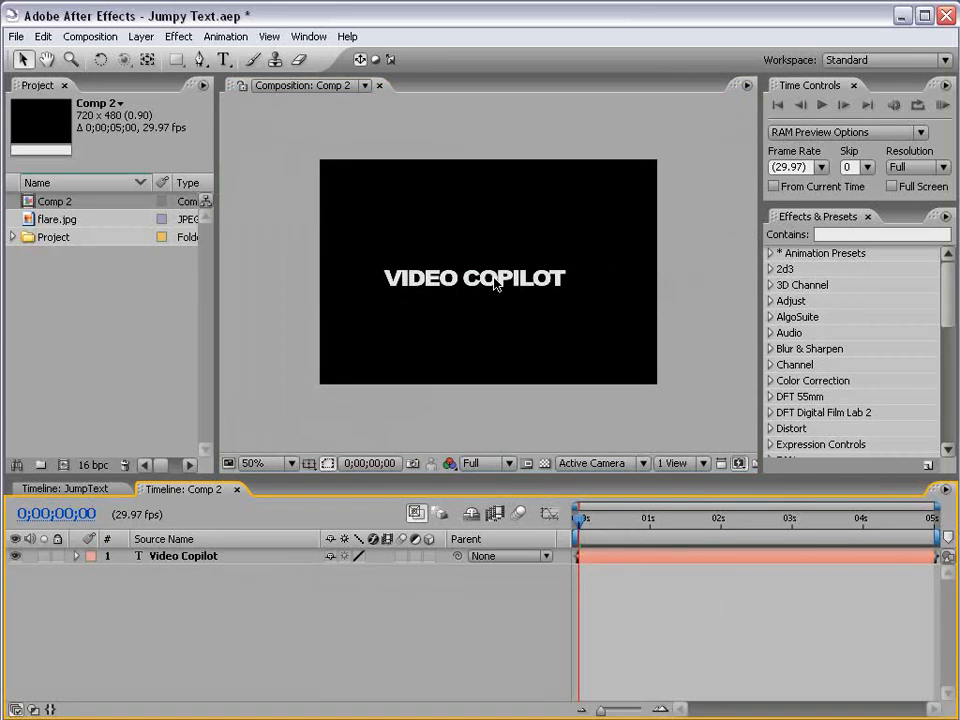
{"action": "key", "text": "period"}
{"action": "key", "text": "comma"}
{"action": "left_click", "coordinate": [486, 273]}
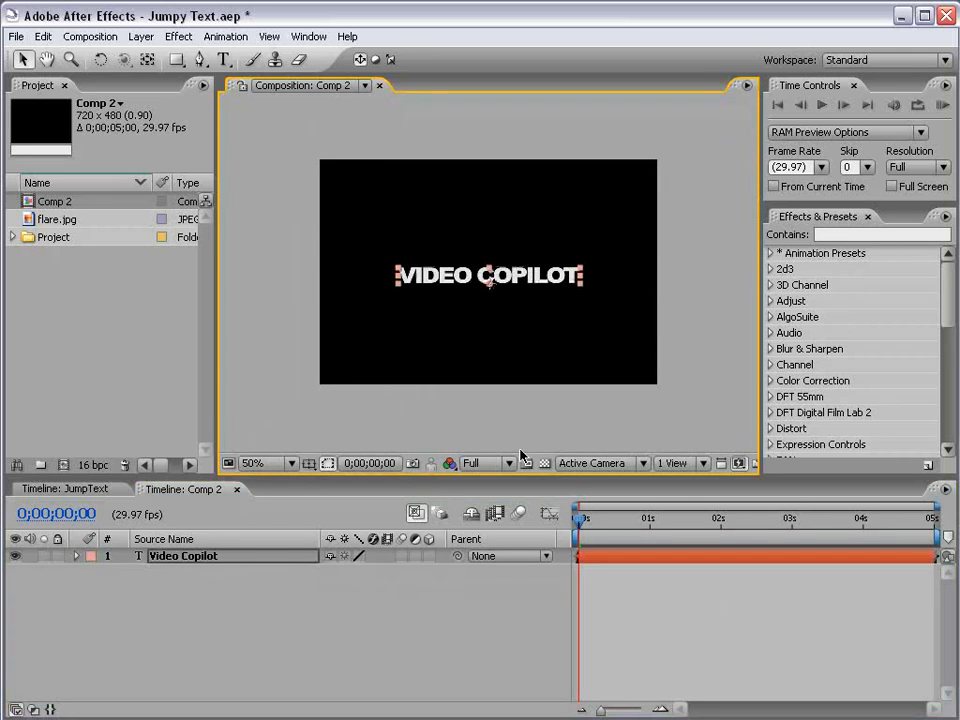
{"action": "key", "text": "apostrophe"}
{"action": "key", "text": "period"}
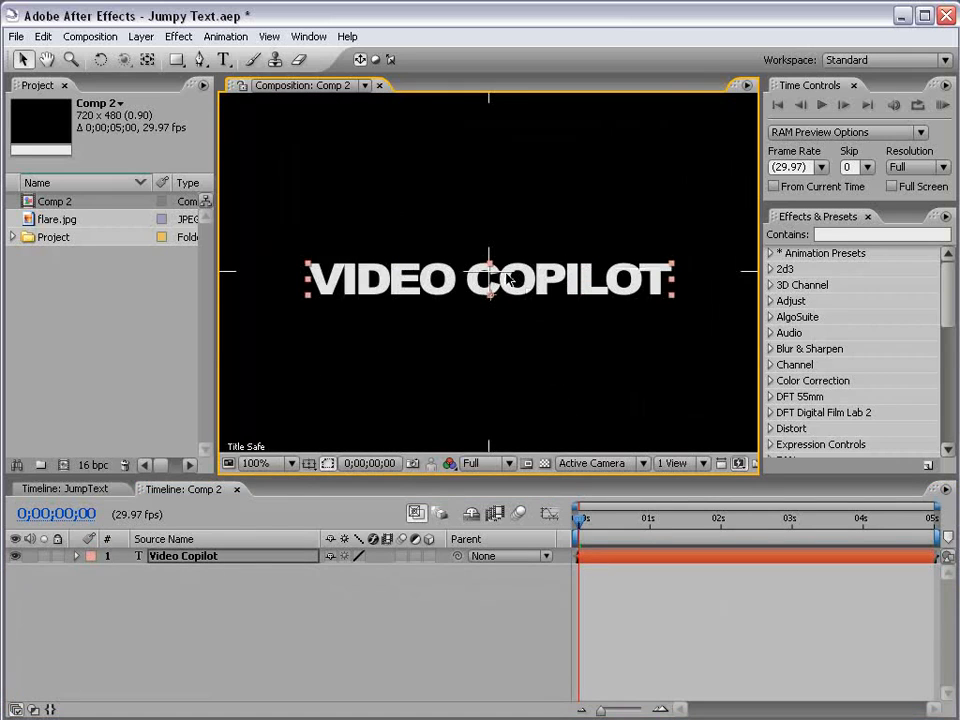
{"action": "key", "text": "apostrophe"}
- Make the Video Copilot text layer 3D and reveal its Position property
{"action": "left_click", "coordinate": [600, 558]}
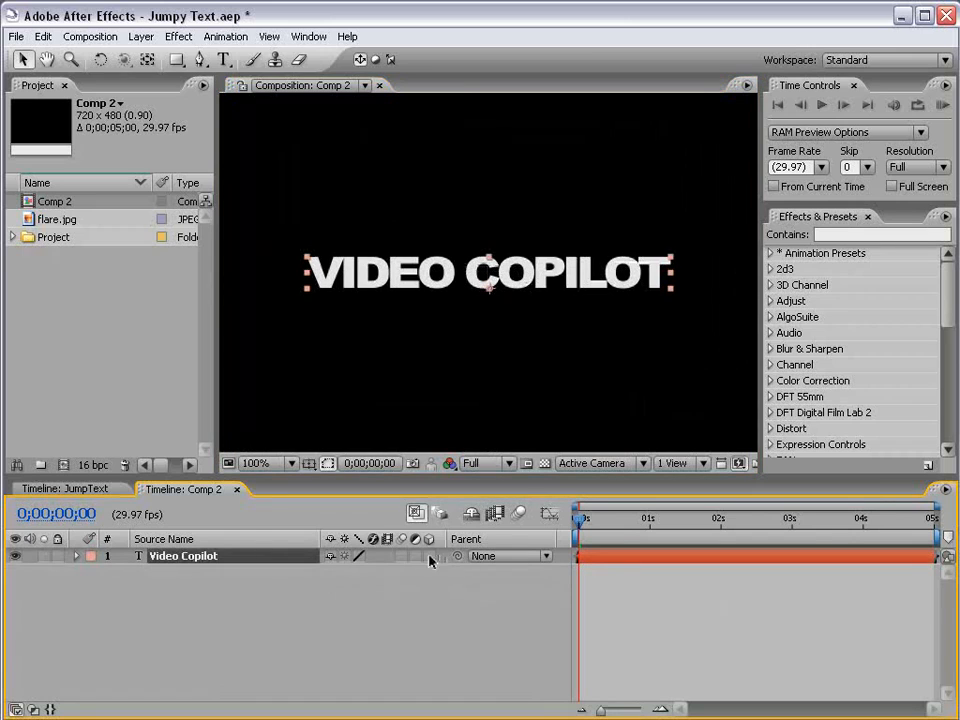
{"action": "left_click", "coordinate": [429, 556]}
{"action": "key", "text": "p"}
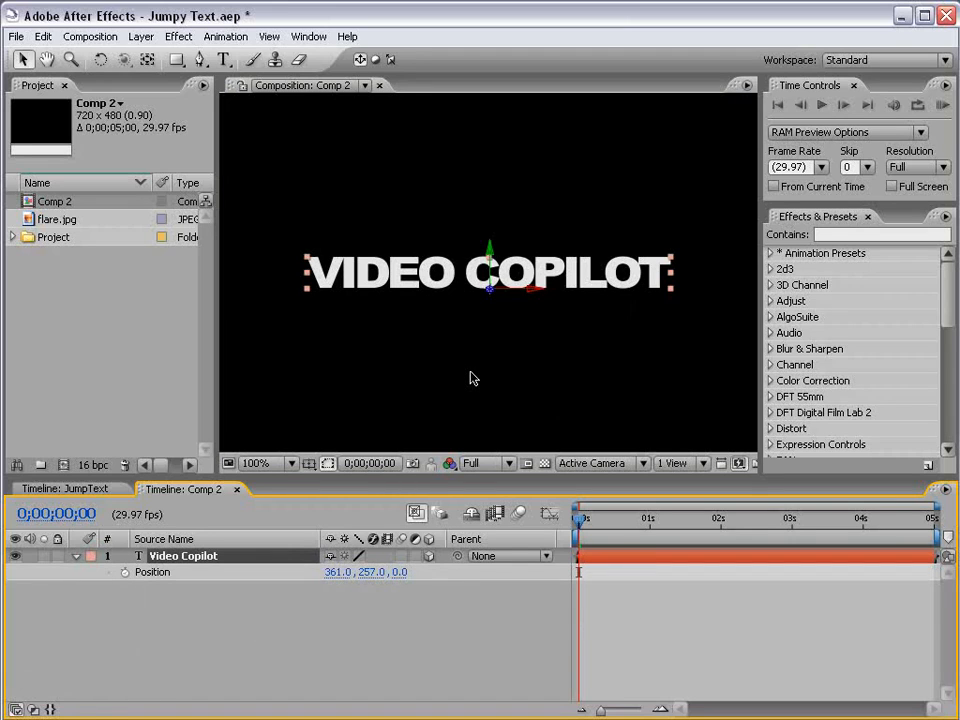
- Try the expression wiggle(5,200) on the text layer's Position property
{"action": "left_click", "coordinate": [125, 573], "text": "alt"}
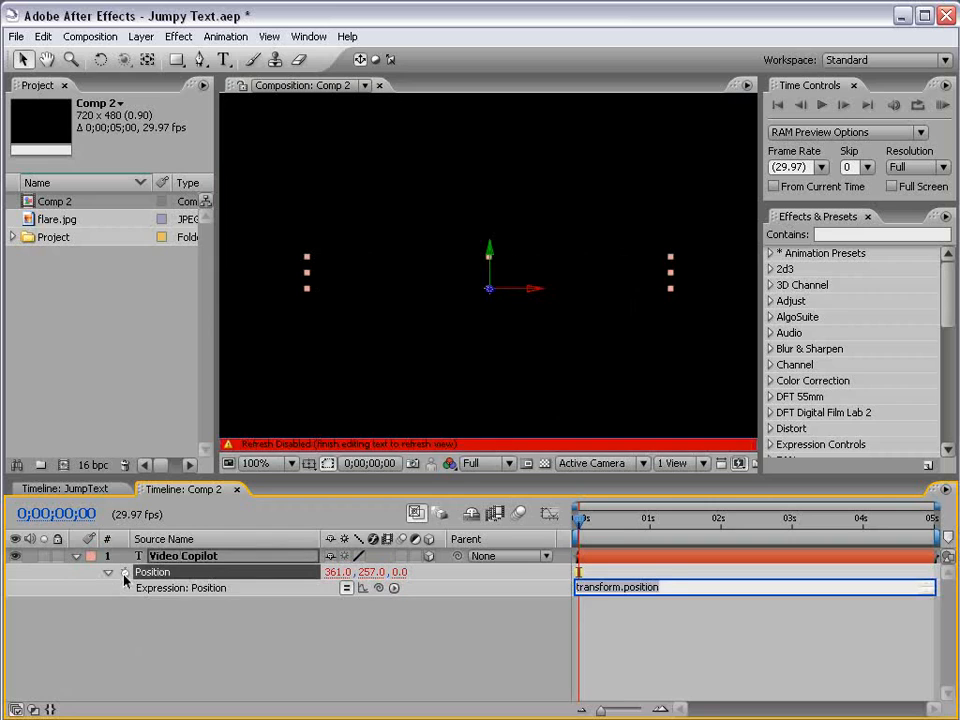
{"action": "left_click", "coordinate": [626, 632]}
{"action": "left_click", "coordinate": [652, 587]}
{"action": "key", "text": "BackSpace"}
{"action": "type", "text": "wiggle"}
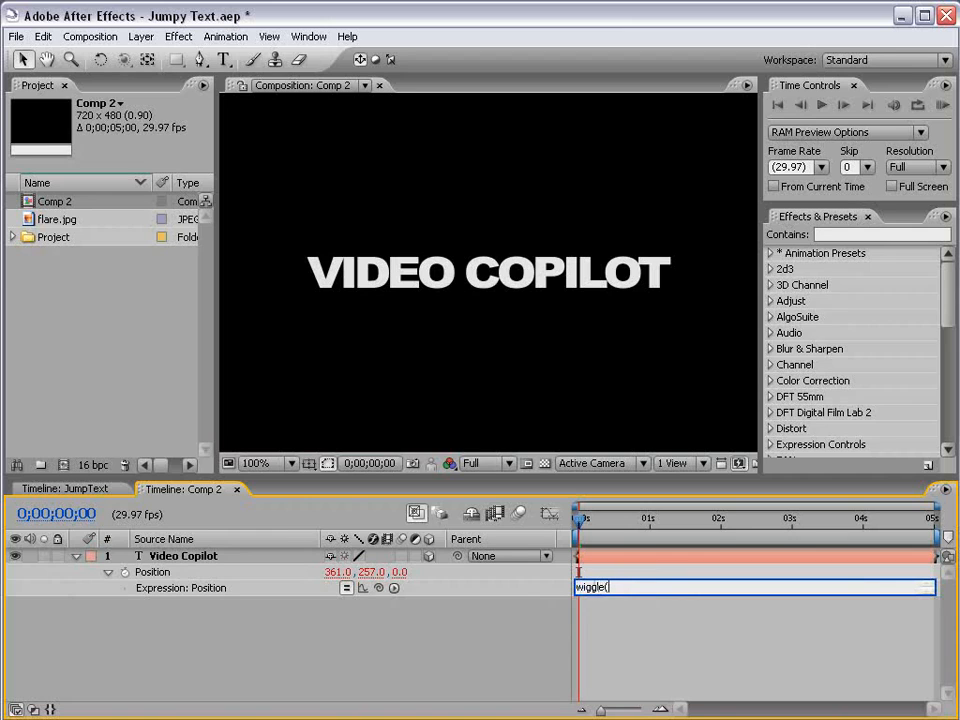
{"action": "type", "text": "(5,200"}
{"action": "left_click_drag", "start_coordinate": [636, 588], "coordinate": [618, 588]}
{"action": "left_click", "coordinate": [630, 647]}
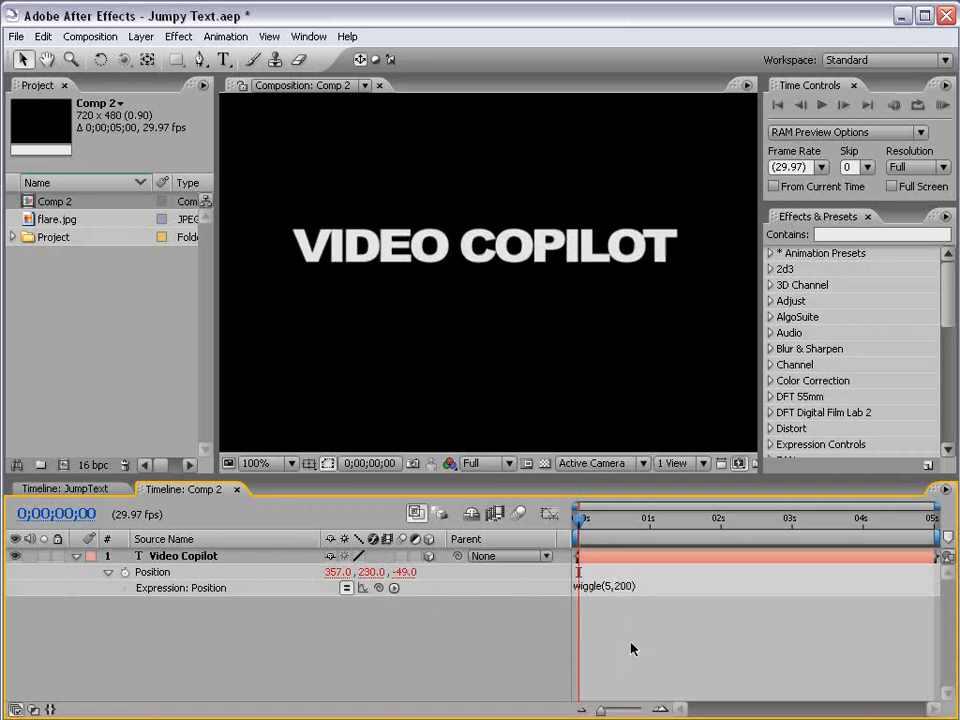
- Preview the wiggling text and scrub the timeline to 0;00;02;26 to check its movement on all axes
{"action": "scroll", "coordinate": [478, 279], "scroll_direction": "down", "scroll_amount": 2}
{"action": "left_click_drag", "start_coordinate": [585, 527], "coordinate": [619, 521]}
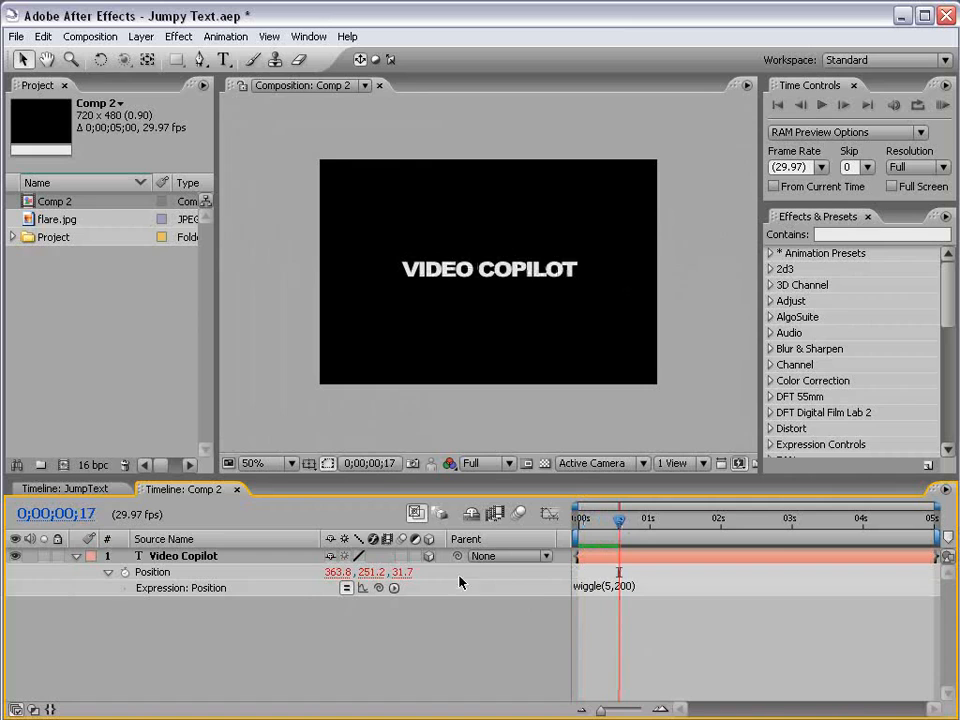
{"action": "key", "text": "KP_0"}
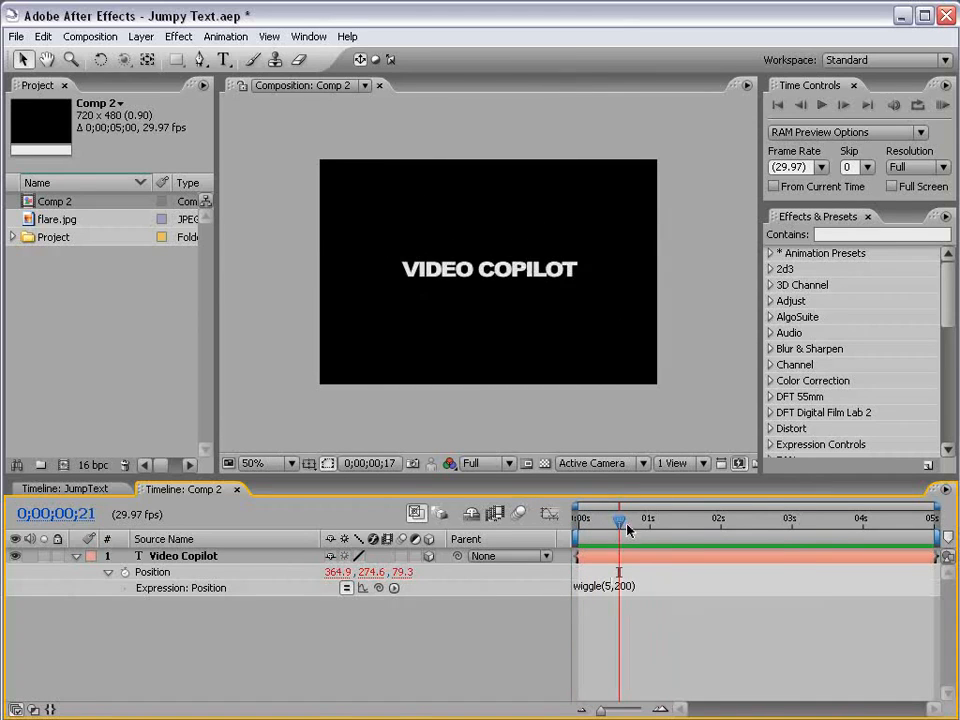
{"action": "left_click_drag", "start_coordinate": [622, 522], "coordinate": [783, 534]}
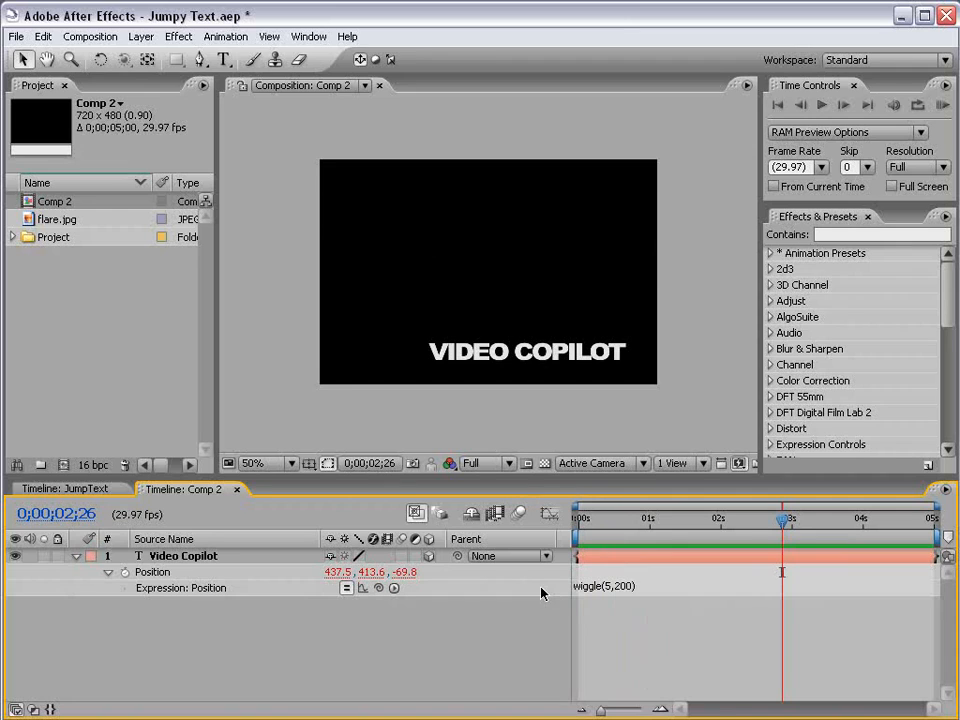
- Remove the wiggle expression from the text layer's Position property
{"action": "left_click", "coordinate": [609, 588]}
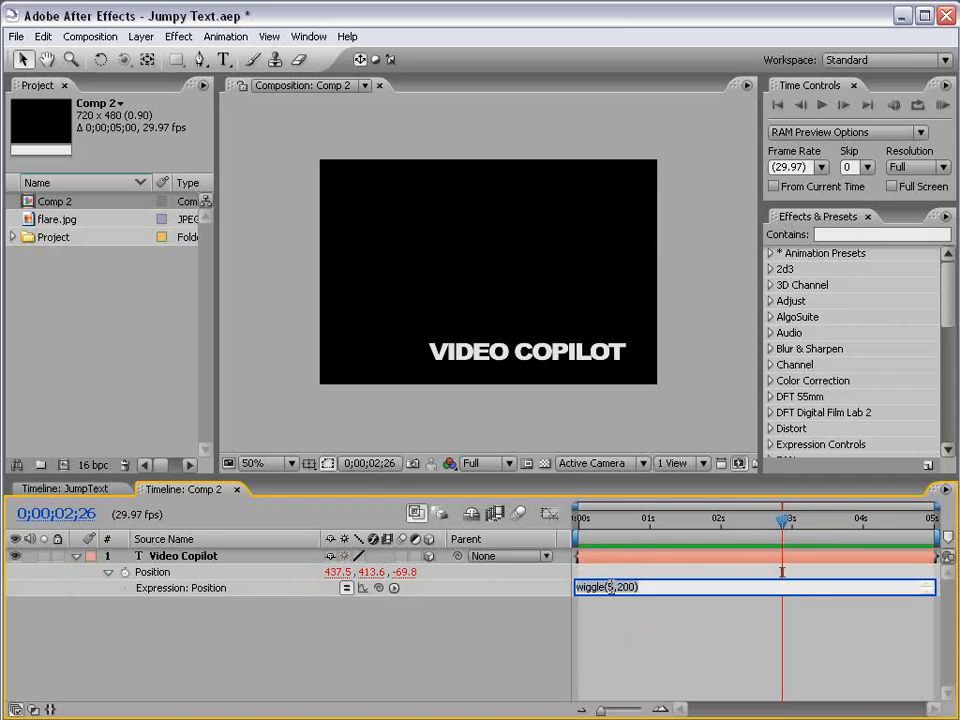
{"action": "key", "text": "Escape"}
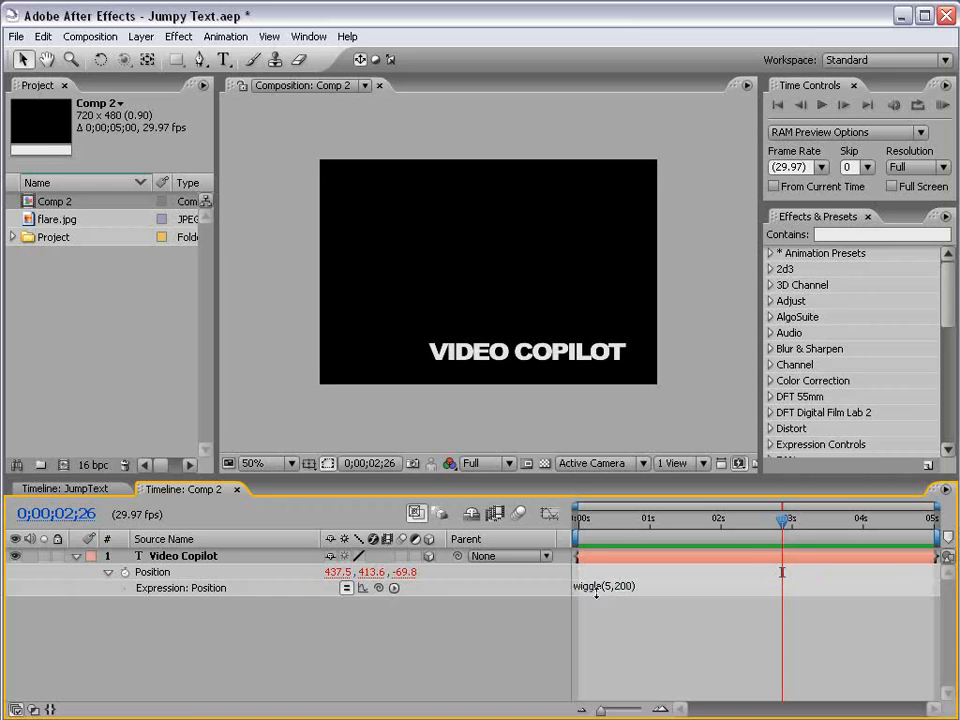
{"action": "left_click", "coordinate": [600, 590]}
{"action": "key", "text": "BackSpace"}
{"action": "left_click", "coordinate": [165, 594]}
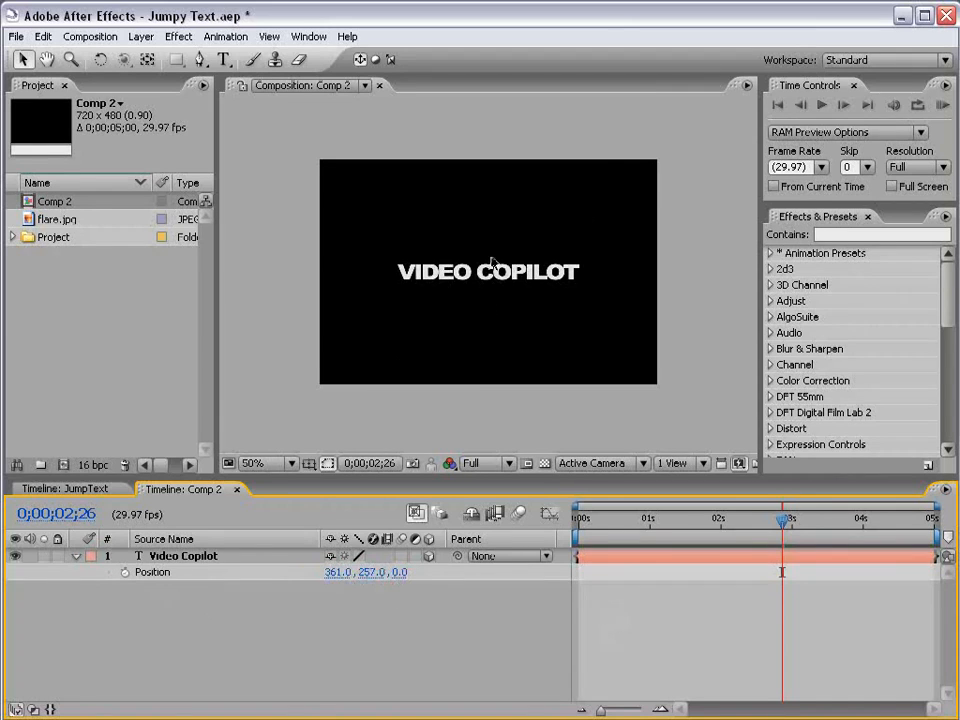
- Find the Separate XYZ Position preset, apply it to the Video Copilot layer, and widen the view of its effect controls
{"action": "left_click", "coordinate": [828, 234]}
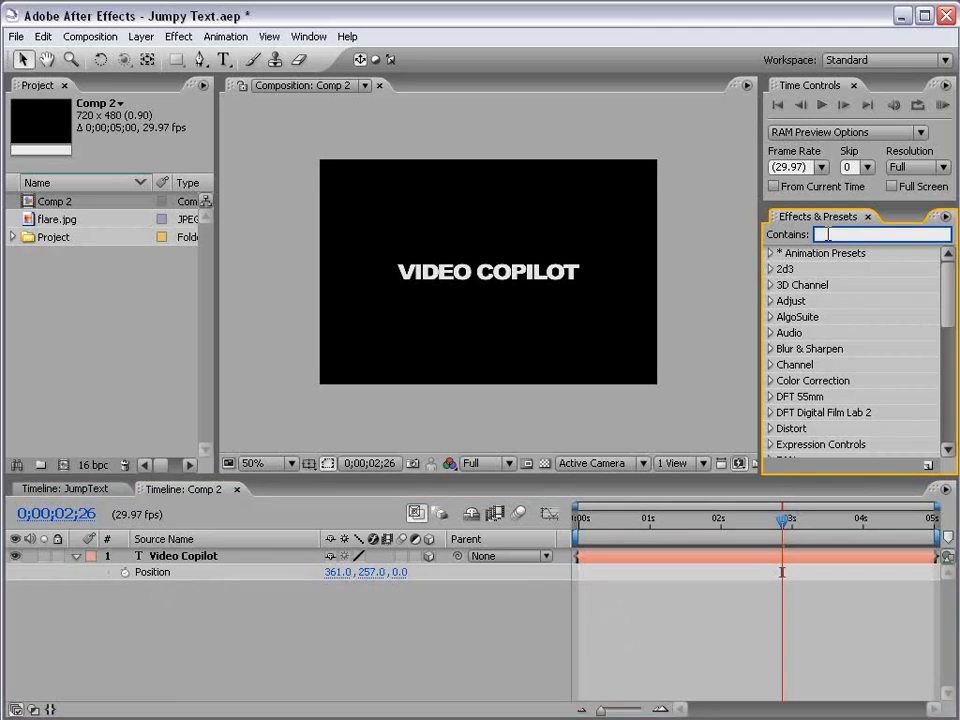
{"action": "type", "text": "separ"}
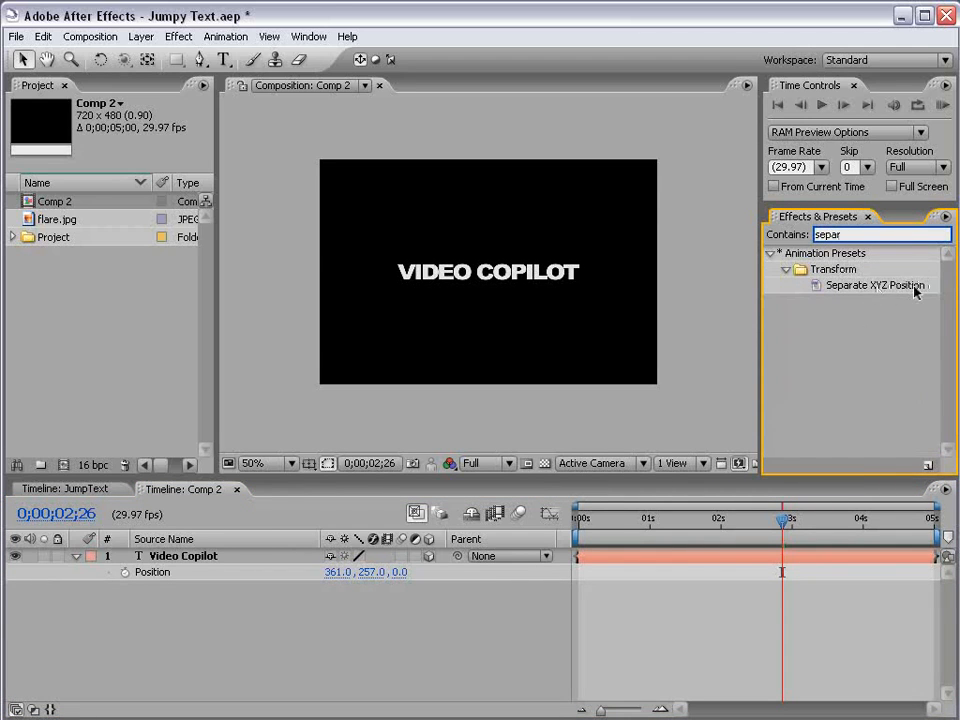
{"action": "left_click_drag", "start_coordinate": [838, 289], "coordinate": [188, 563]}
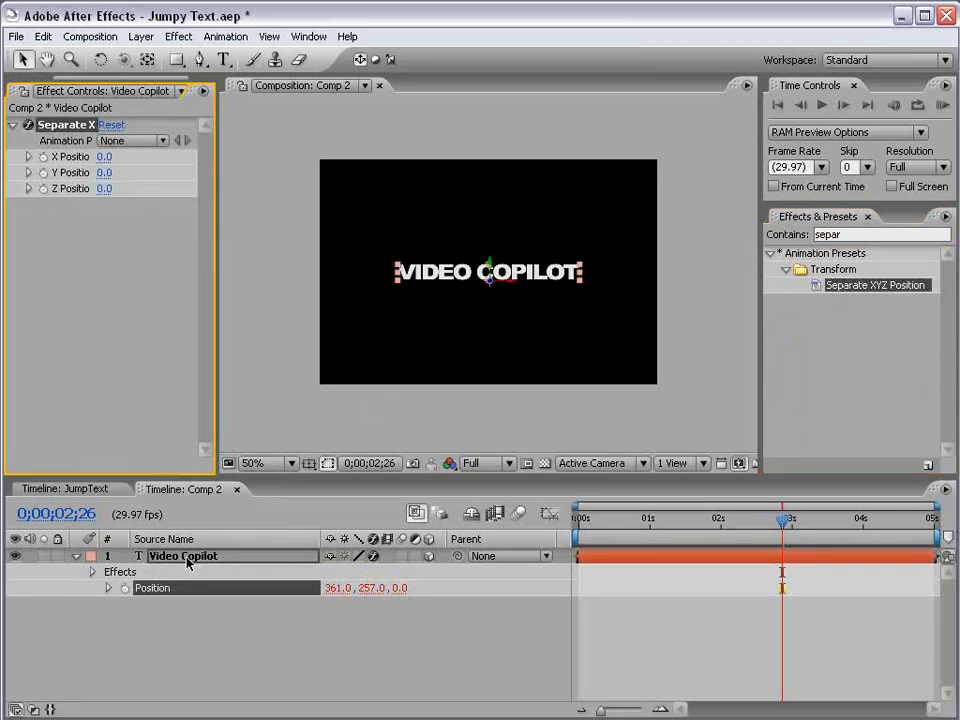
{"action": "left_click_drag", "start_coordinate": [214, 163], "coordinate": [285, 163]}
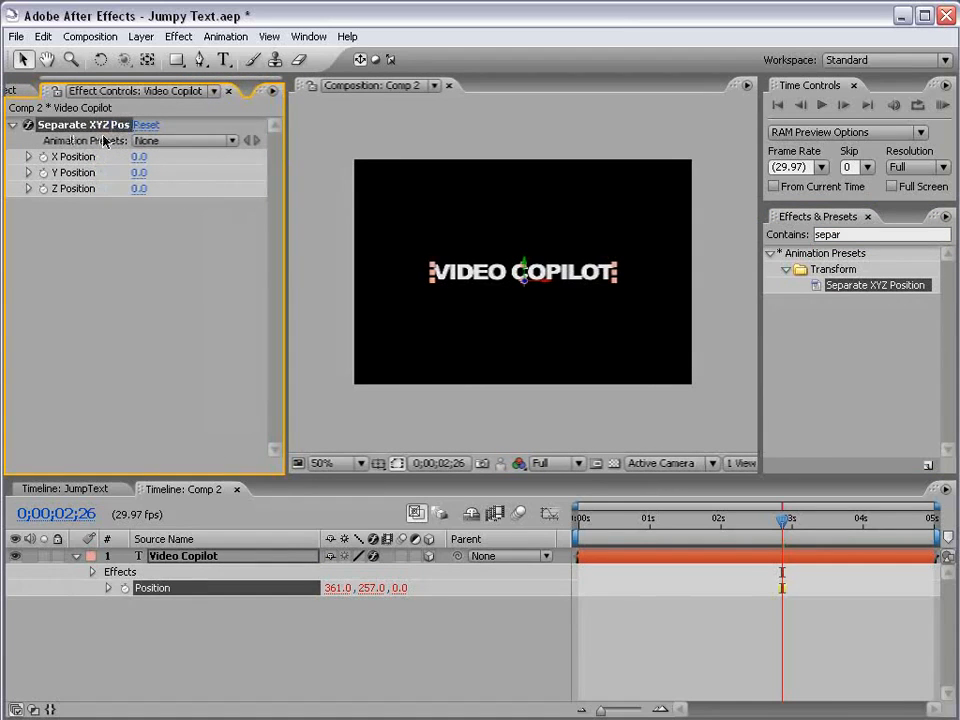
- Hide the Parent column and inspect the Position expression that the preset added
{"action": "left_click", "coordinate": [175, 611]}
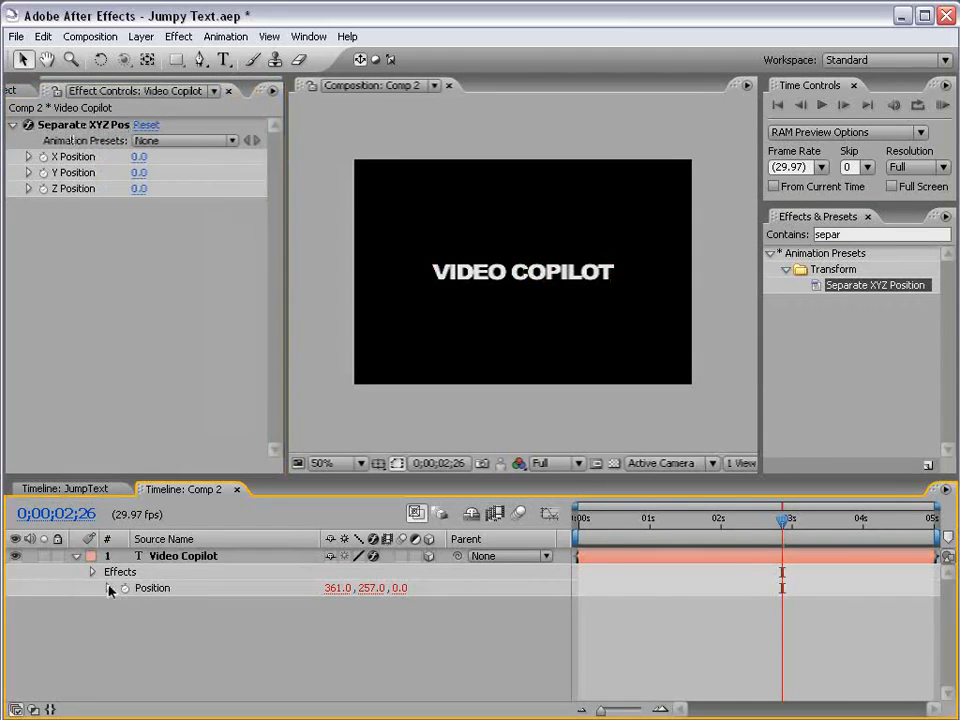
{"action": "left_click", "coordinate": [109, 588]}
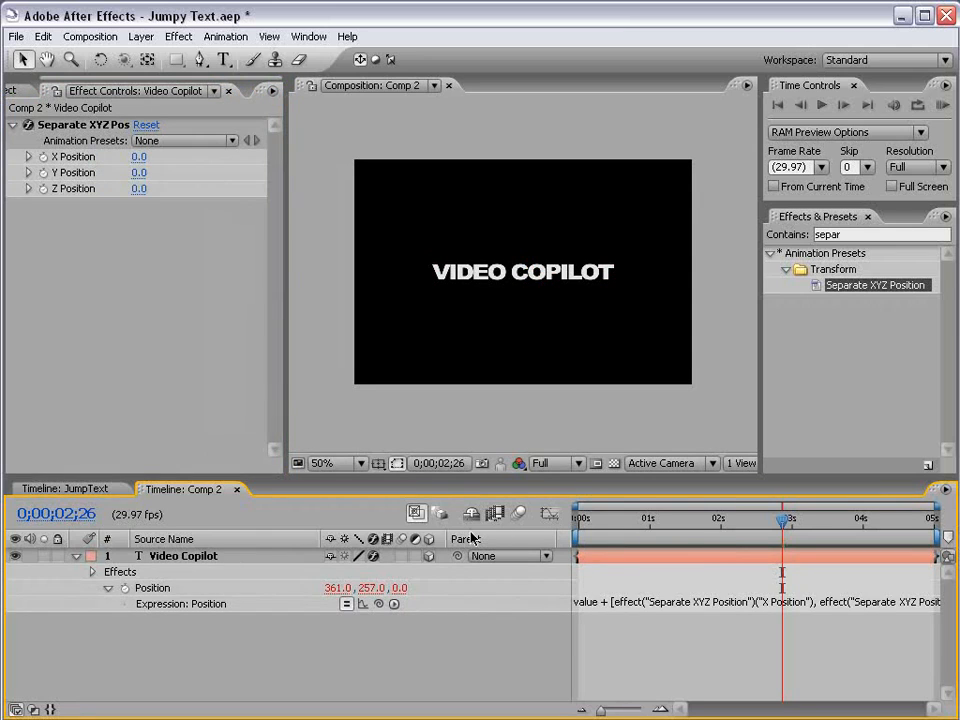
{"action": "right_click", "coordinate": [507, 548]}
{"action": "left_click", "coordinate": [538, 551]}
{"action": "left_click", "coordinate": [495, 604]}
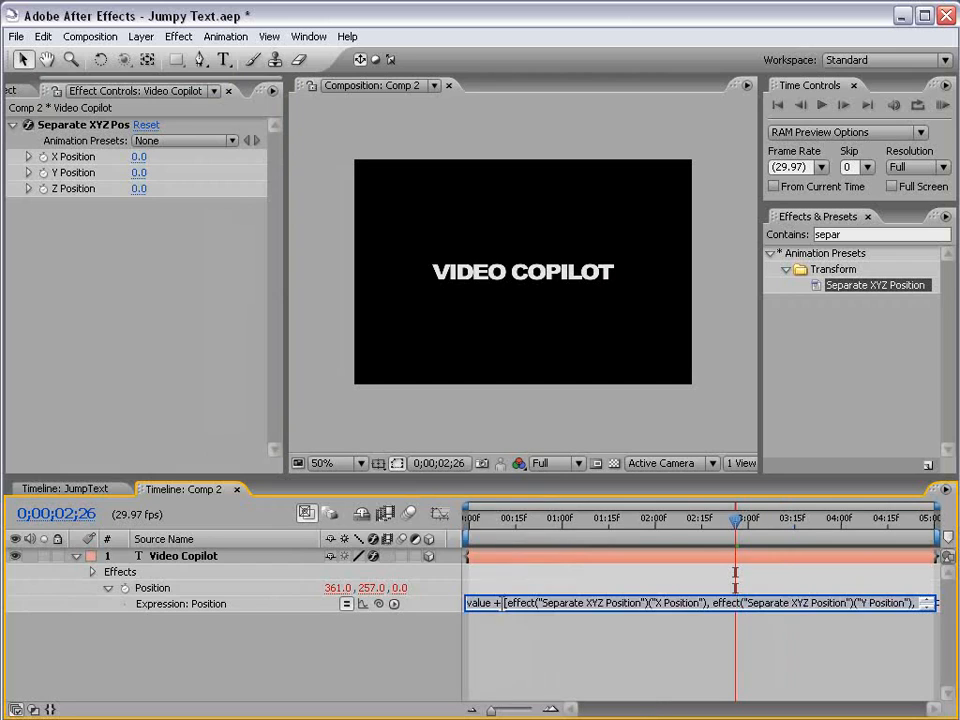
{"action": "left_click", "coordinate": [502, 602]}
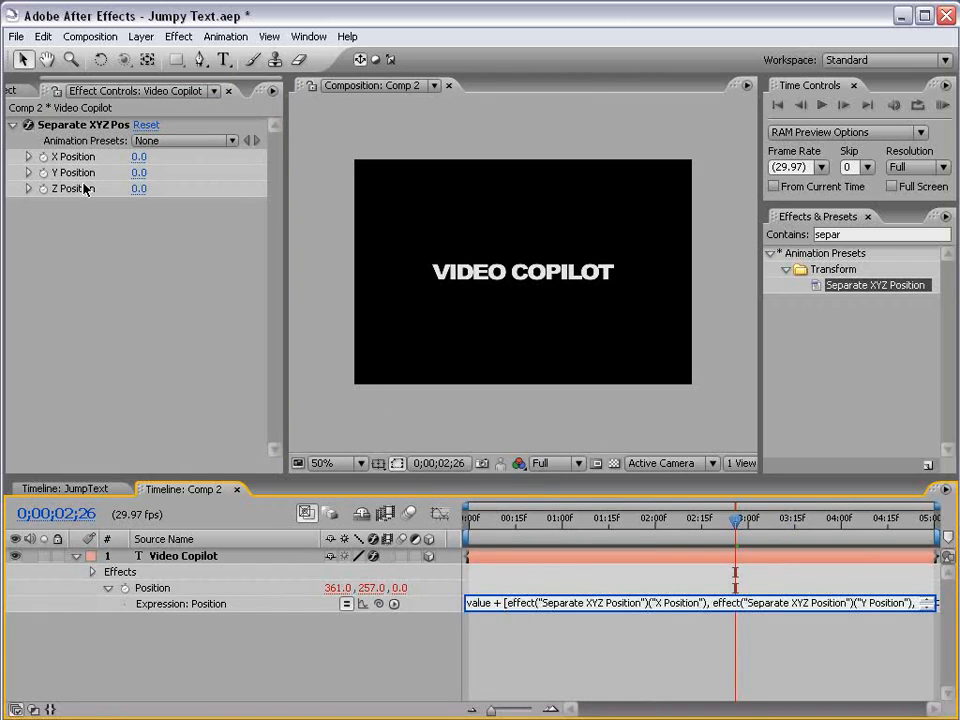
{"action": "left_click", "coordinate": [502, 632]}
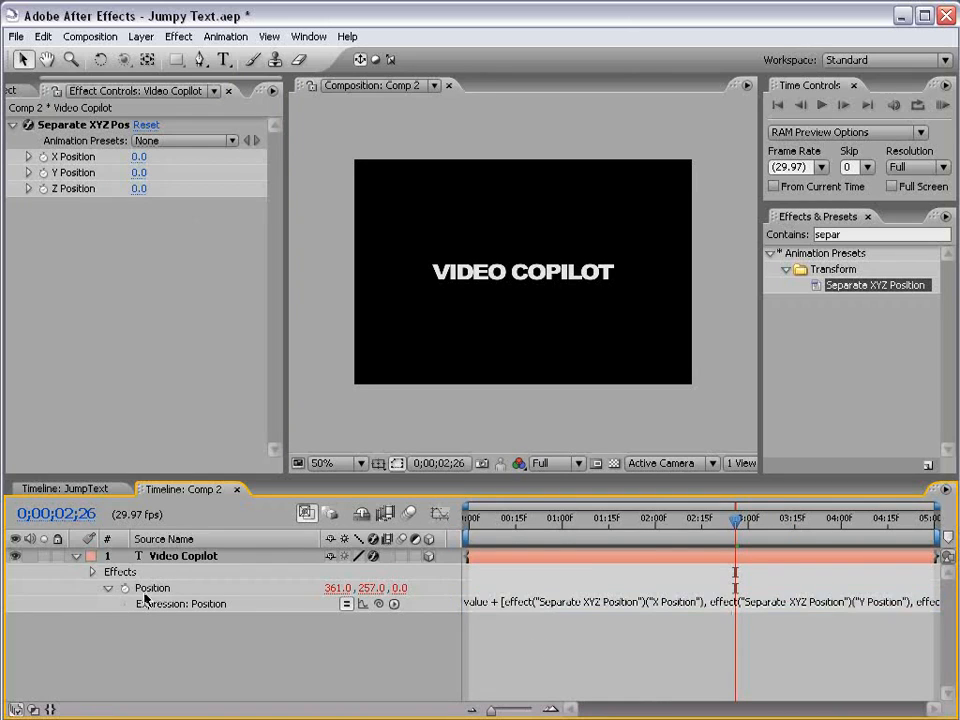
- Try changing the Separate XYZ Position effect's Y Position value and undo the change
{"action": "left_click", "coordinate": [201, 170]}
{"action": "left_click_drag", "start_coordinate": [138, 172], "coordinate": [118, 189]}
{"action": "key", "text": "ctrl+z"}
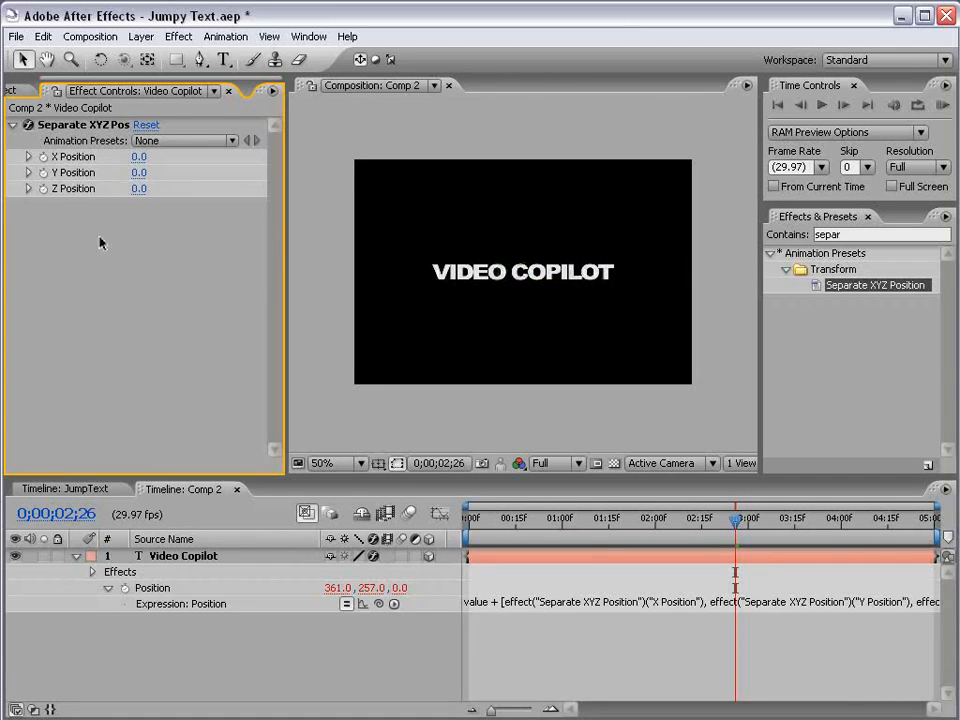
- Add the expression wiggle(5,200) to the Separate XYZ Position effect's Y Position and scrub the timeline to check the motion
{"action": "left_click", "coordinate": [43, 172], "text": "alt"}
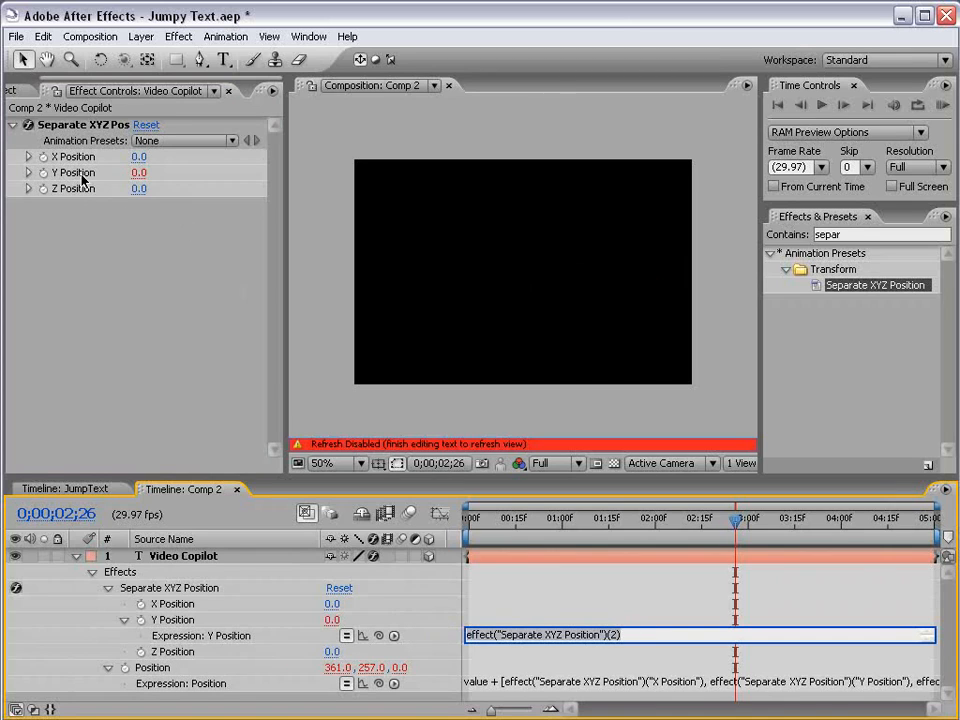
{"action": "key", "text": "ctrl+a"}
{"action": "key", "text": "BackSpace"}
{"action": "type", "text": "wiggle(5,20"}
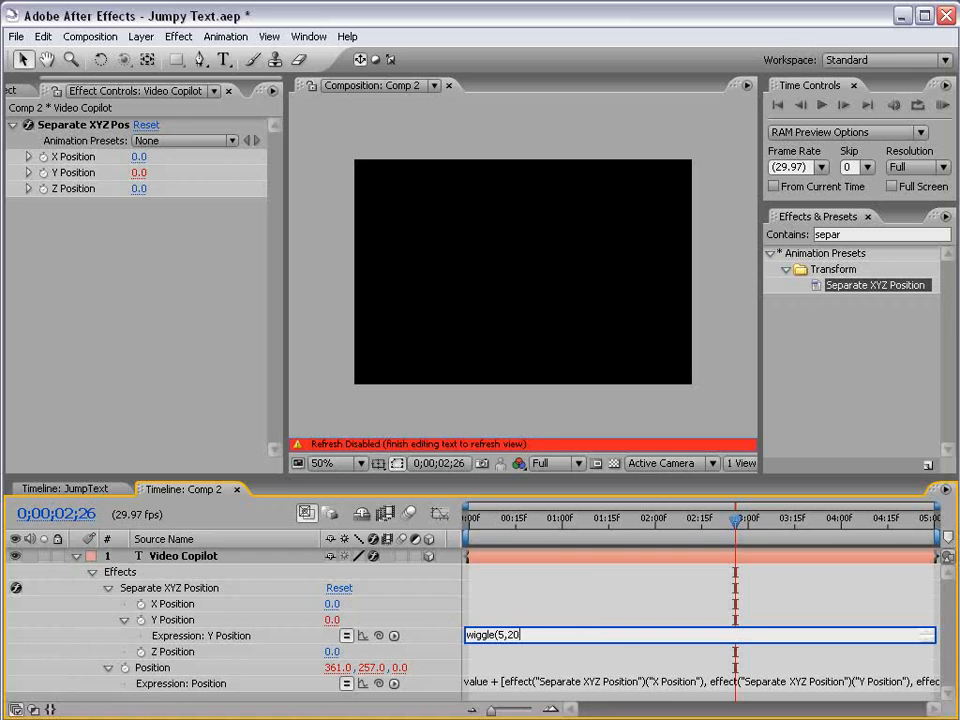
{"action": "left_click", "coordinate": [547, 602]}
{"action": "left_click", "coordinate": [484, 523]}
{"action": "left_click_drag", "start_coordinate": [484, 523], "coordinate": [503, 527]}
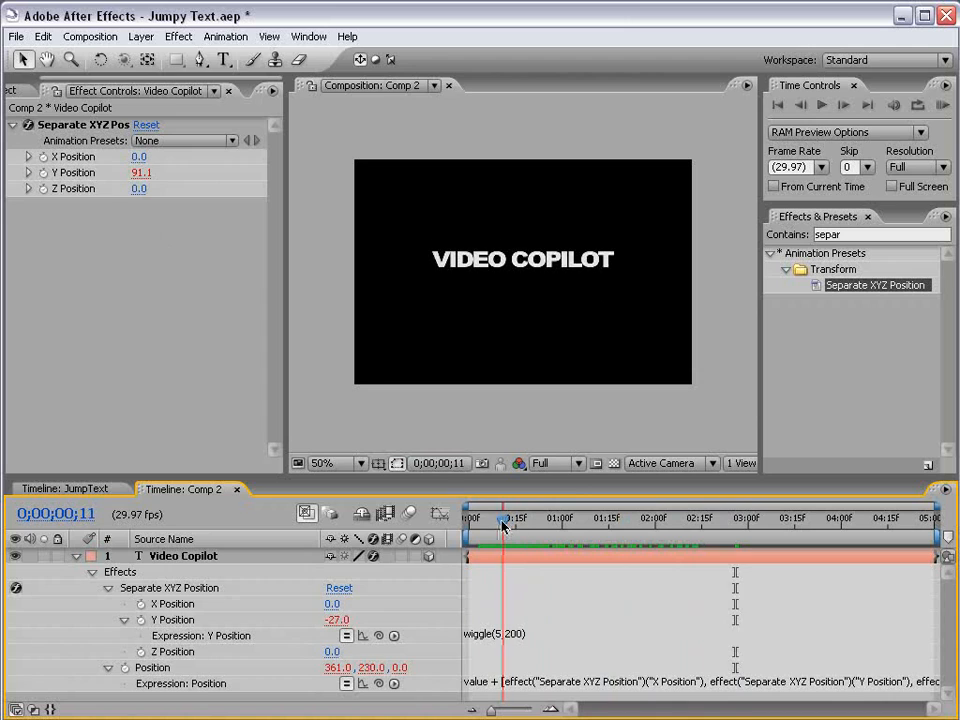
- Enable motion blur for the composition and the Video Copilot layer, and preview the animation
{"action": "left_click", "coordinate": [409, 513]}
{"action": "left_click", "coordinate": [402, 556]}
{"action": "key", "text": "KP_0"}
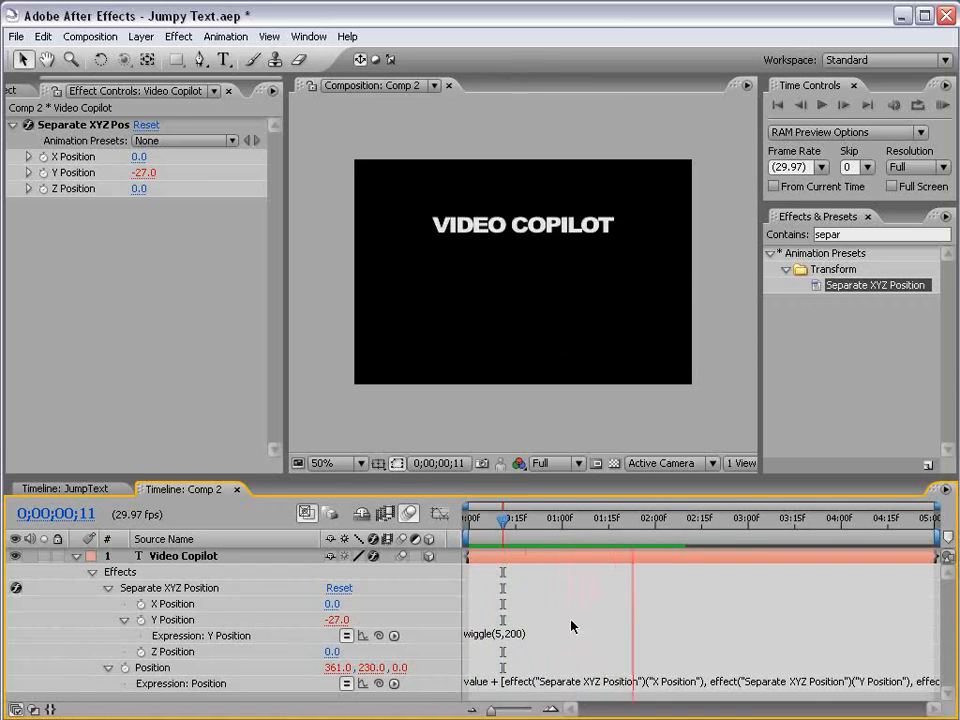
{"action": "left_click", "coordinate": [497, 621]}
{"action": "left_click", "coordinate": [516, 585]}
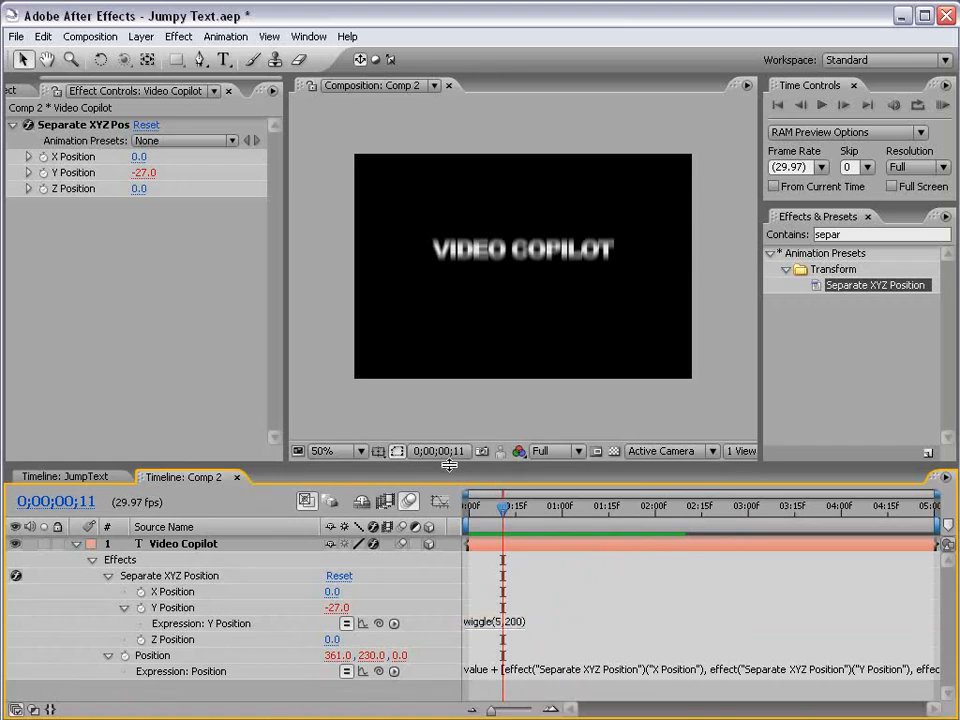
- Enlarge the timeline area and open the Y Position expression for editing
{"action": "left_click_drag", "start_coordinate": [450, 478], "coordinate": [450, 424]}
{"action": "left_click", "coordinate": [508, 569]}
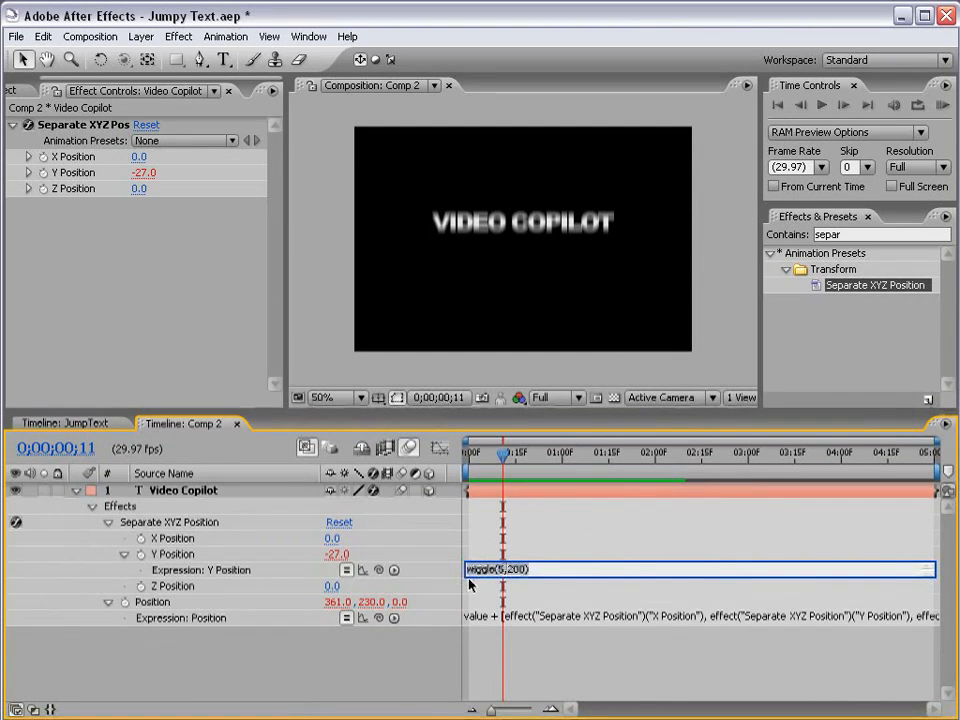
{"action": "left_click", "coordinate": [475, 571]}
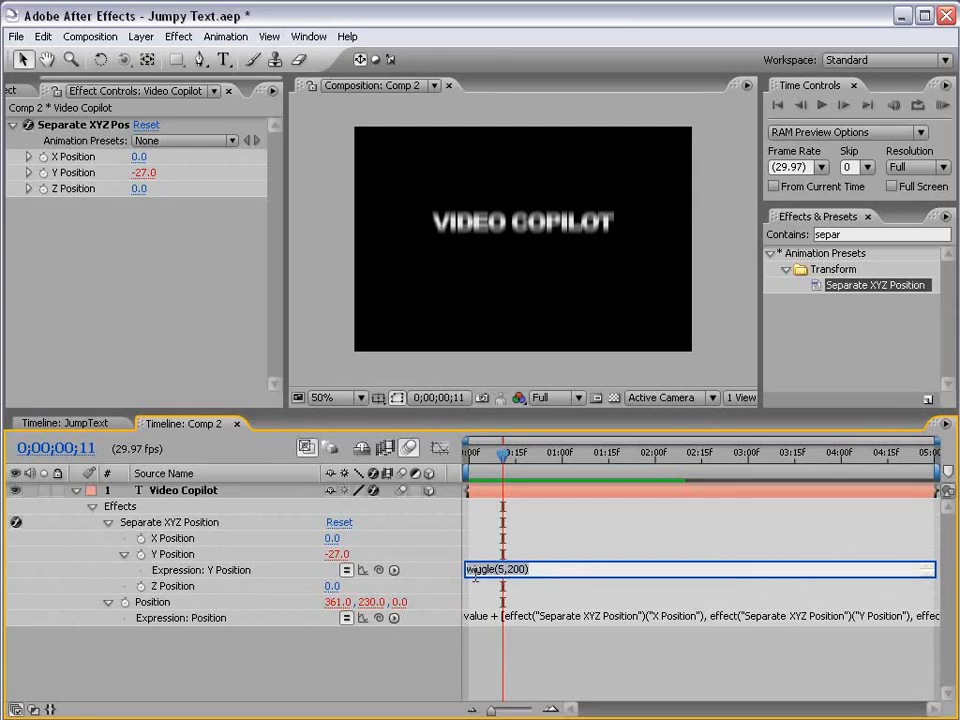
- Add a Slider Control effect to the Video Copilot layer and rename it amount
{"action": "left_click", "coordinate": [502, 492]}
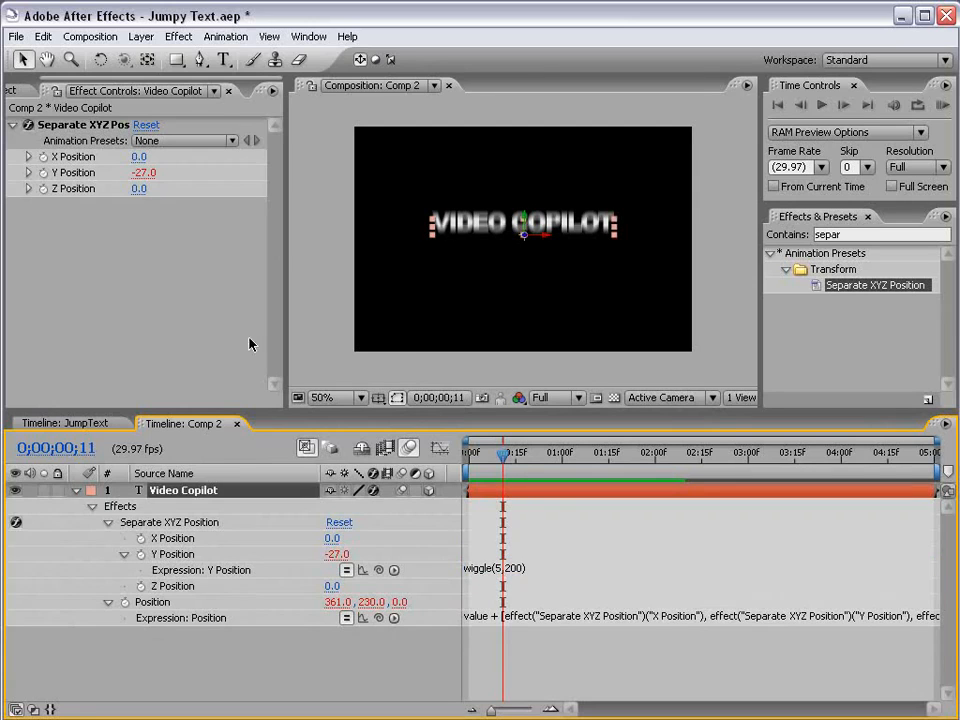
{"action": "left_click", "coordinate": [180, 37]}
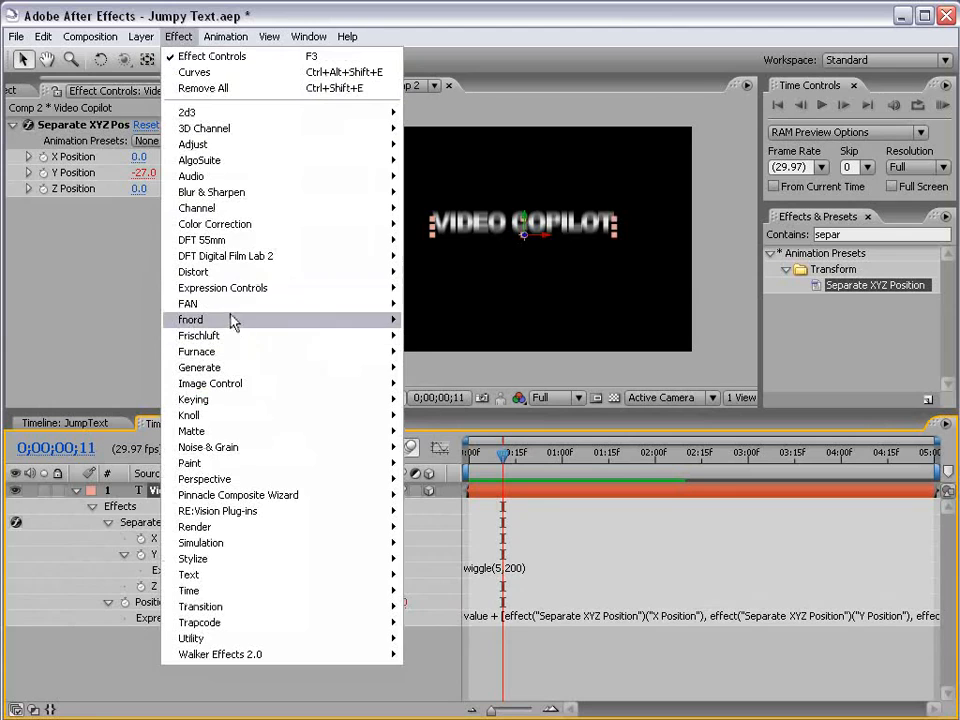
{"action": "mouse_move", "coordinate": [229, 290]}
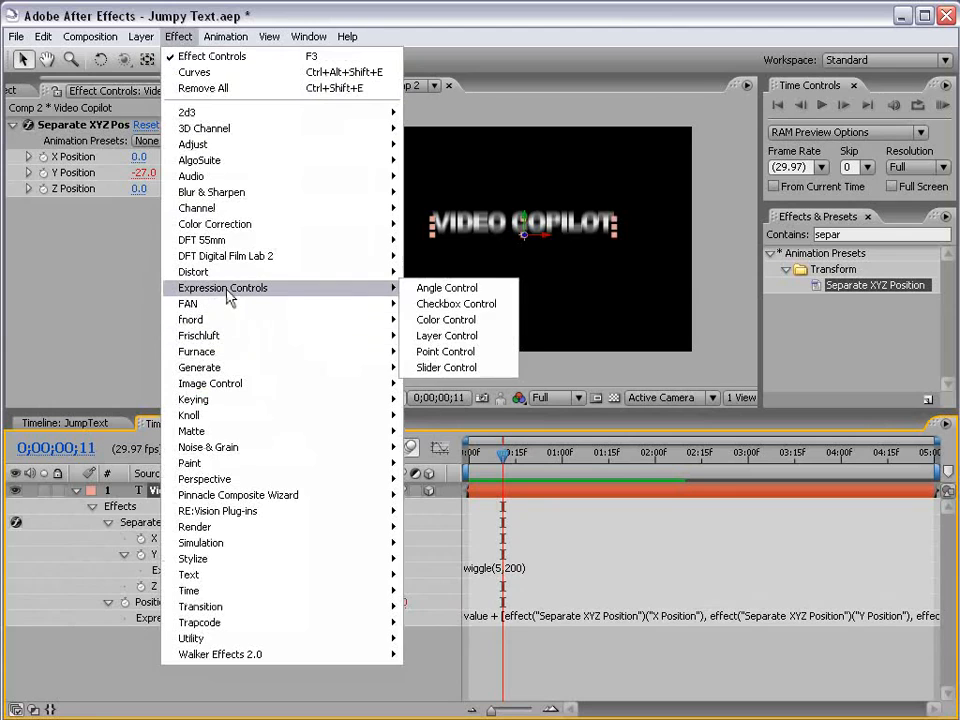
{"action": "left_click", "coordinate": [445, 368]}
{"action": "left_click", "coordinate": [90, 256]}
{"action": "left_click", "coordinate": [92, 206]}
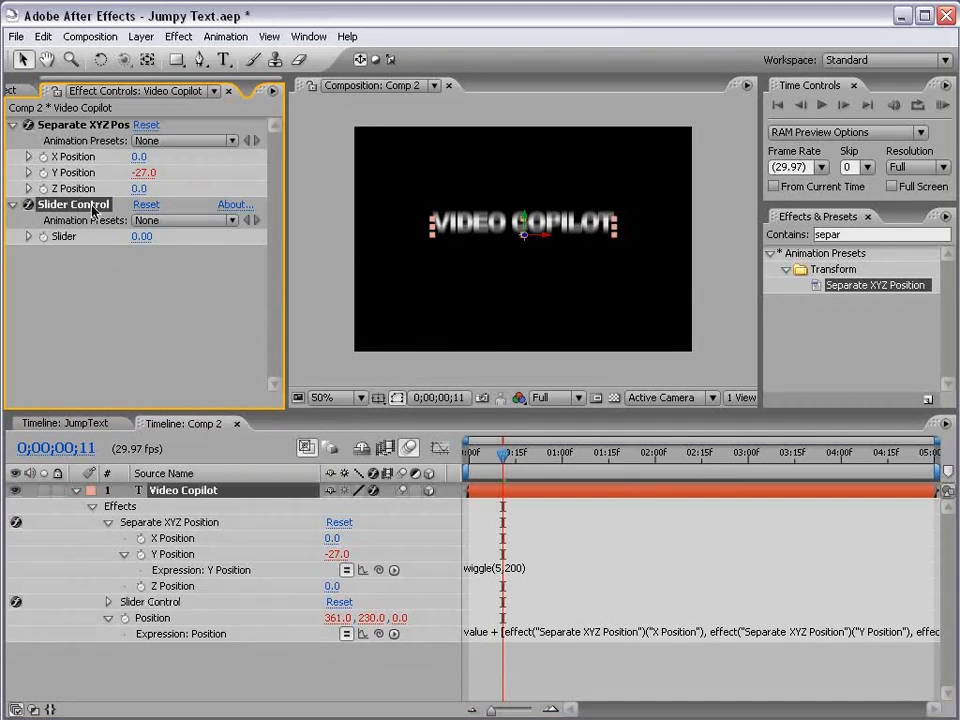
{"action": "key", "text": "Return"}
{"action": "type", "text": "amount"}
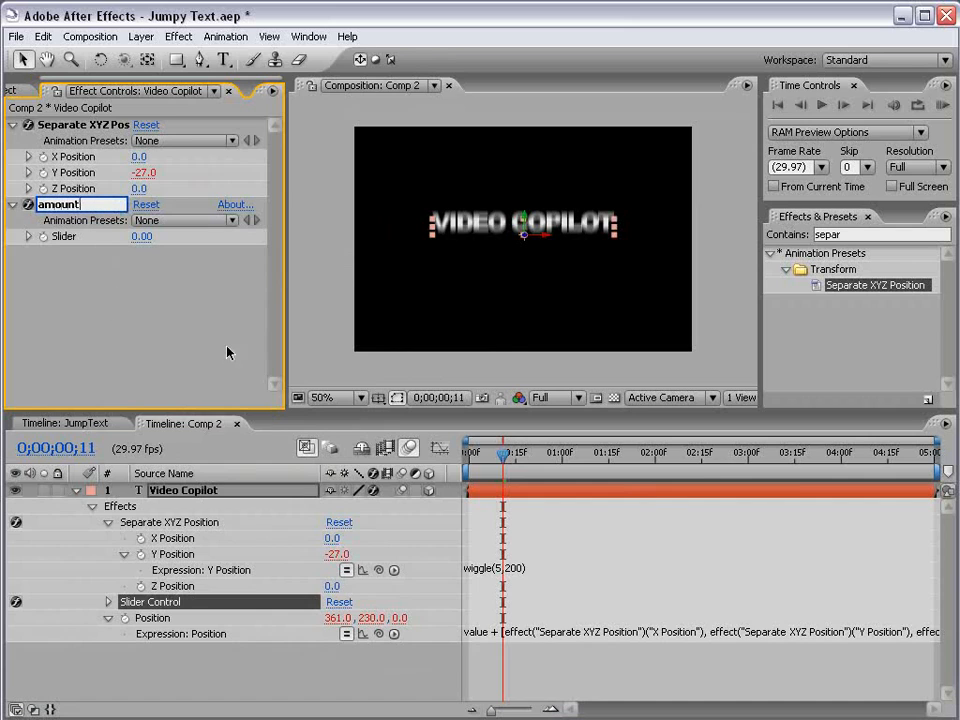
{"action": "left_click", "coordinate": [536, 563]}
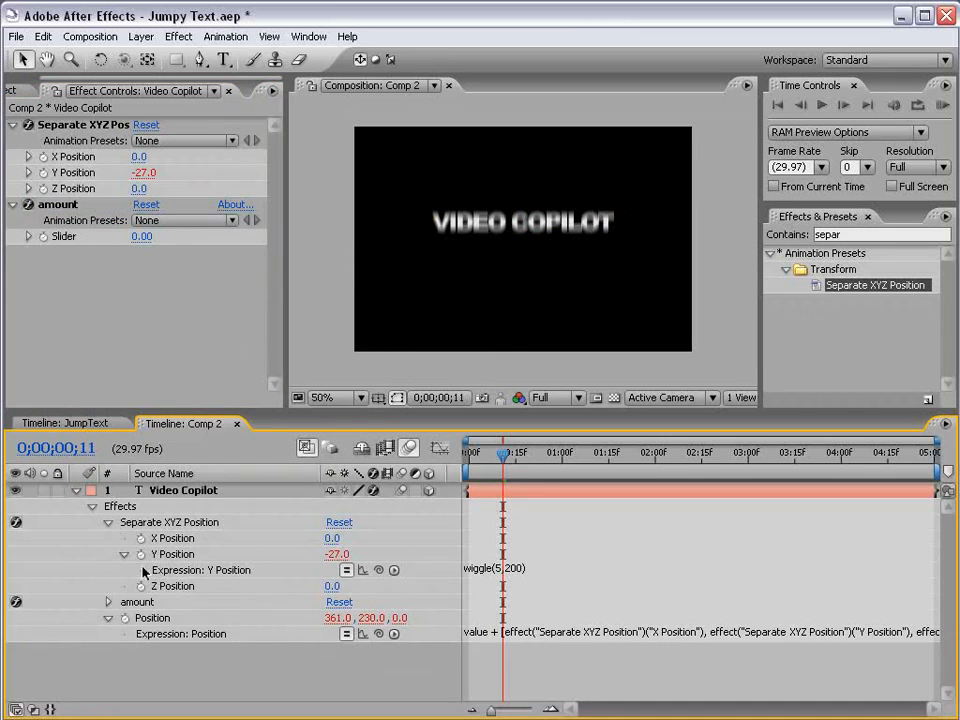
- Insert a line above the wiggle in the Y Position expression that defines amount as the amount effect's Slider
{"action": "left_click", "coordinate": [476, 567]}
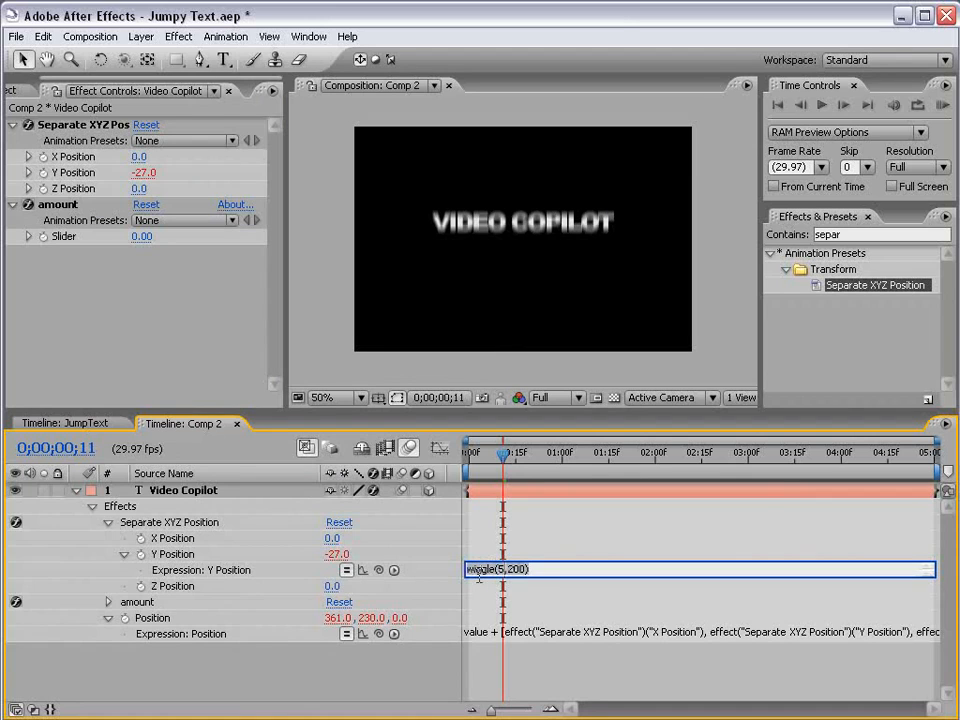
{"action": "left_click_drag", "start_coordinate": [478, 577], "coordinate": [480, 607]}
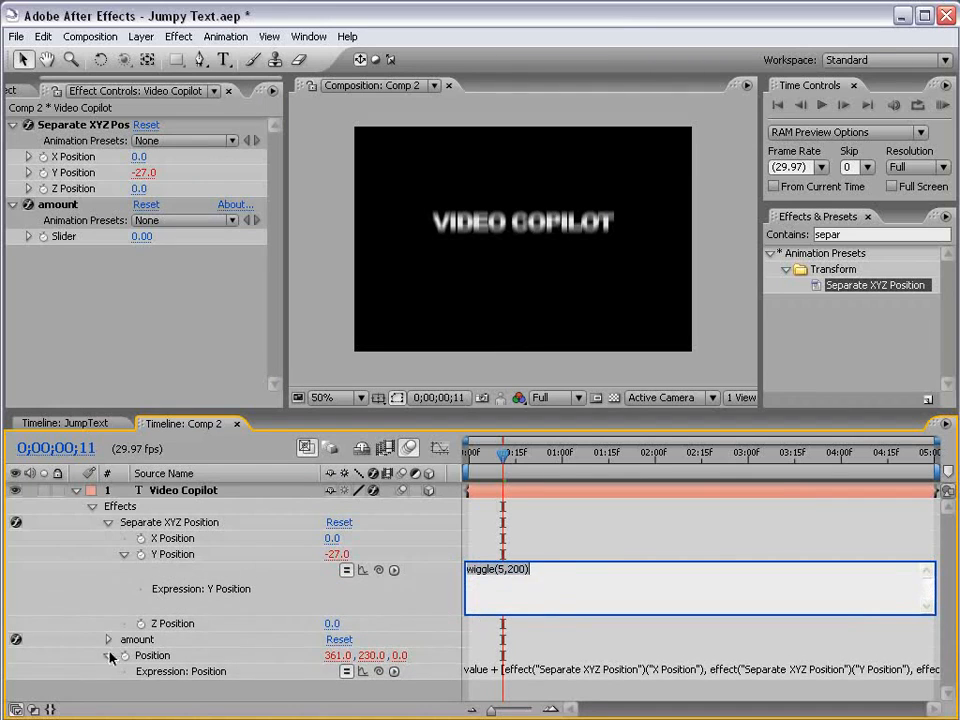
{"action": "left_click", "coordinate": [109, 655]}
{"action": "left_click", "coordinate": [469, 570]}
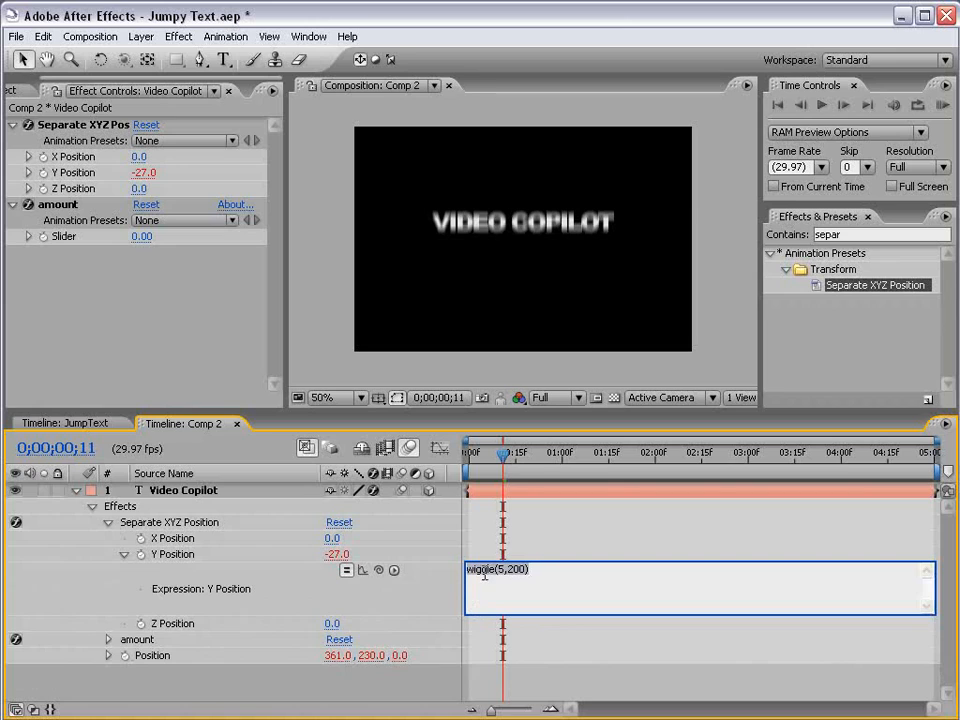
{"action": "left_click", "coordinate": [468, 572]}
{"action": "key", "text": "Return"}
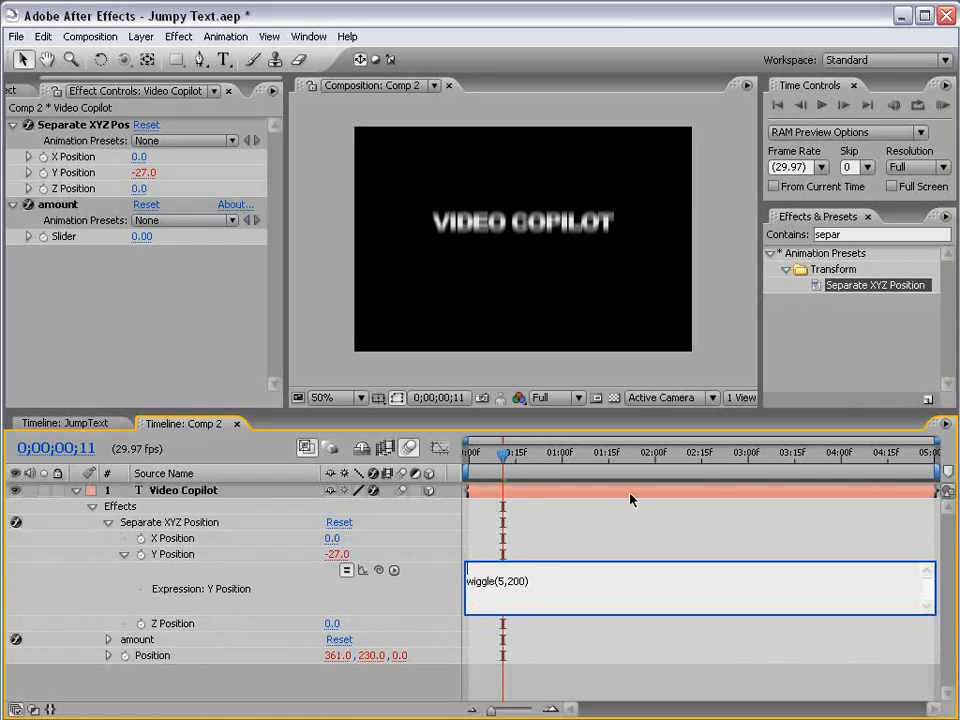
{"action": "type", "text": "amount="}
{"action": "left_click_drag", "start_coordinate": [379, 570], "coordinate": [74, 241]}
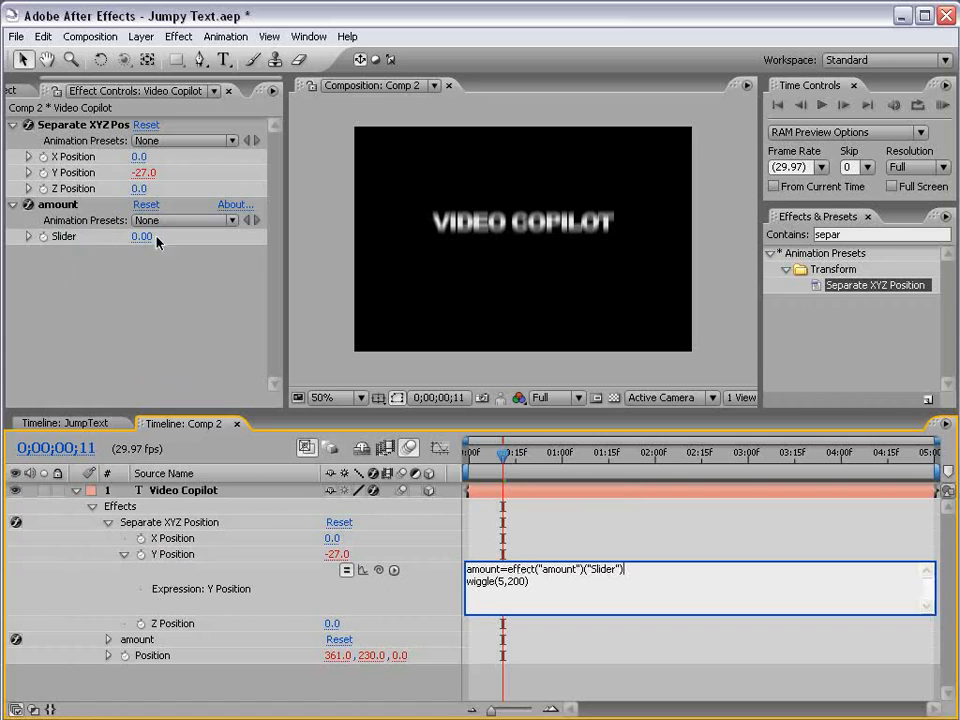
- Set the amount Slider to 10 and replace the 200 in the Y Position wiggle expression with amount
{"action": "left_click", "coordinate": [141, 237]}
{"action": "type", "text": "10"}
{"action": "key", "text": "Return"}
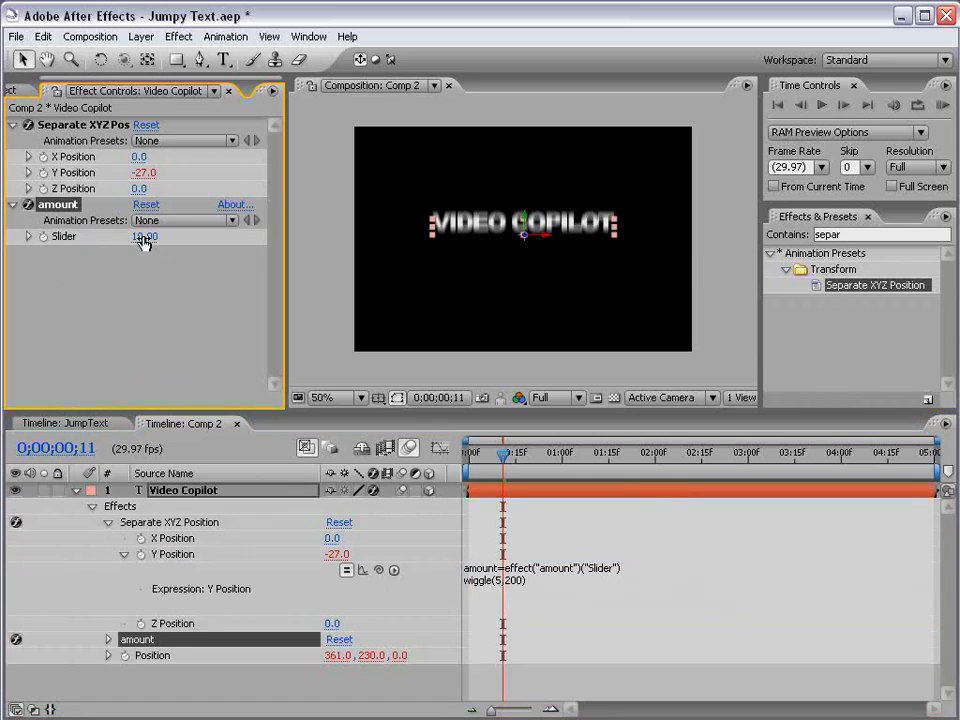
{"action": "left_click", "coordinate": [504, 581]}
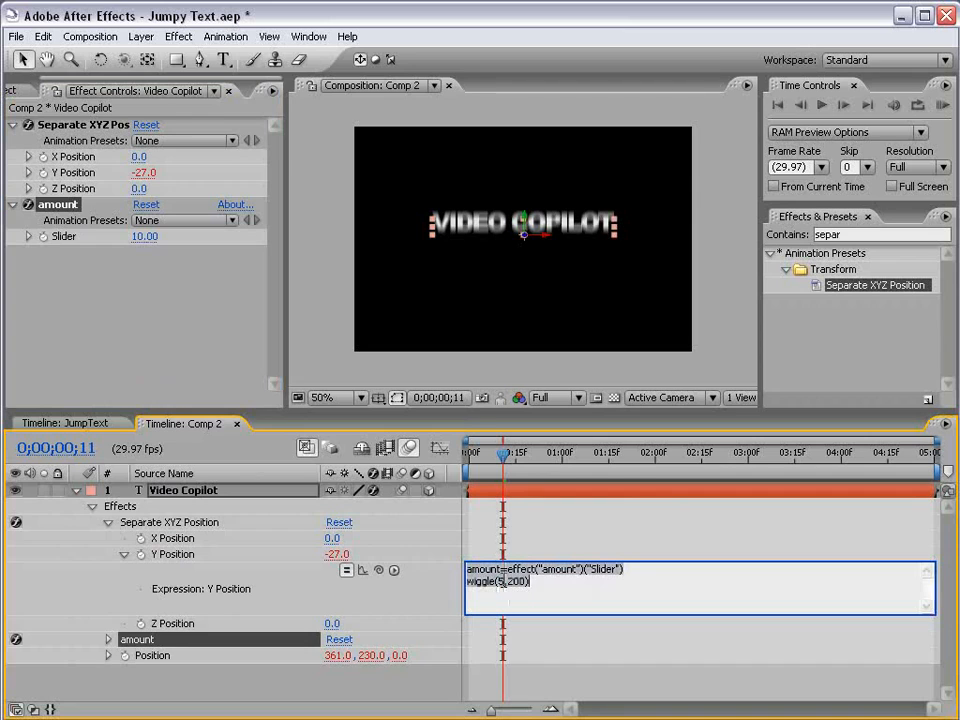
{"action": "double_click", "coordinate": [504, 581]}
{"action": "double_click", "coordinate": [524, 581]}
{"action": "type", "text": "amount"}
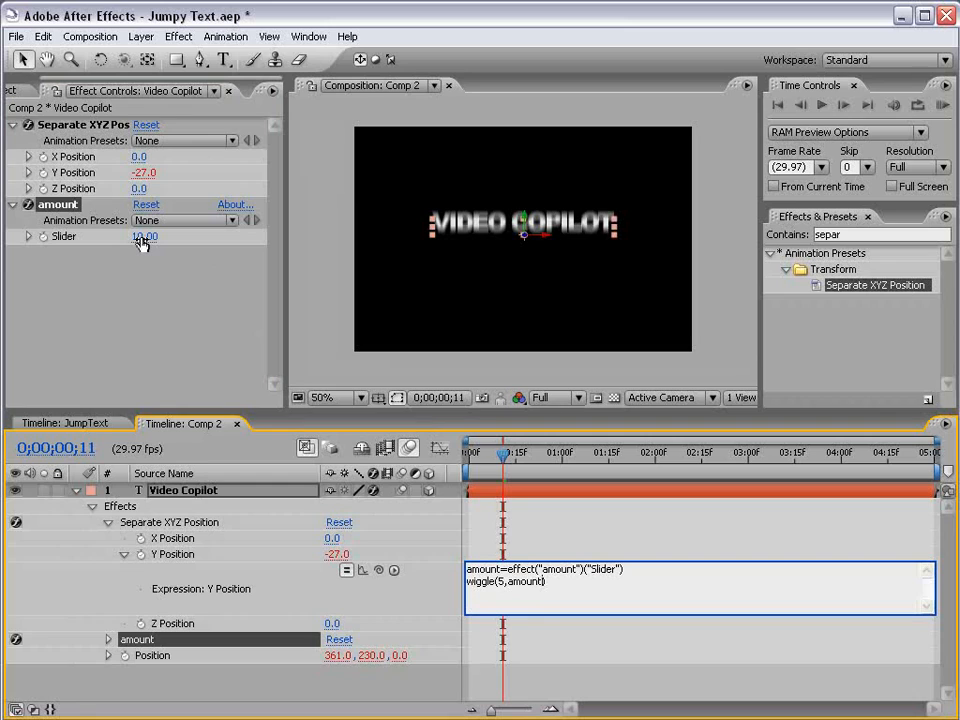
- Change the wiggle frequency in the Y Position expression to 8 and preview the animation
{"action": "double_click", "coordinate": [499, 581]}
{"action": "type", "text": "8"}
{"action": "left_click", "coordinate": [477, 554]}
{"action": "key", "text": "KP_0"}
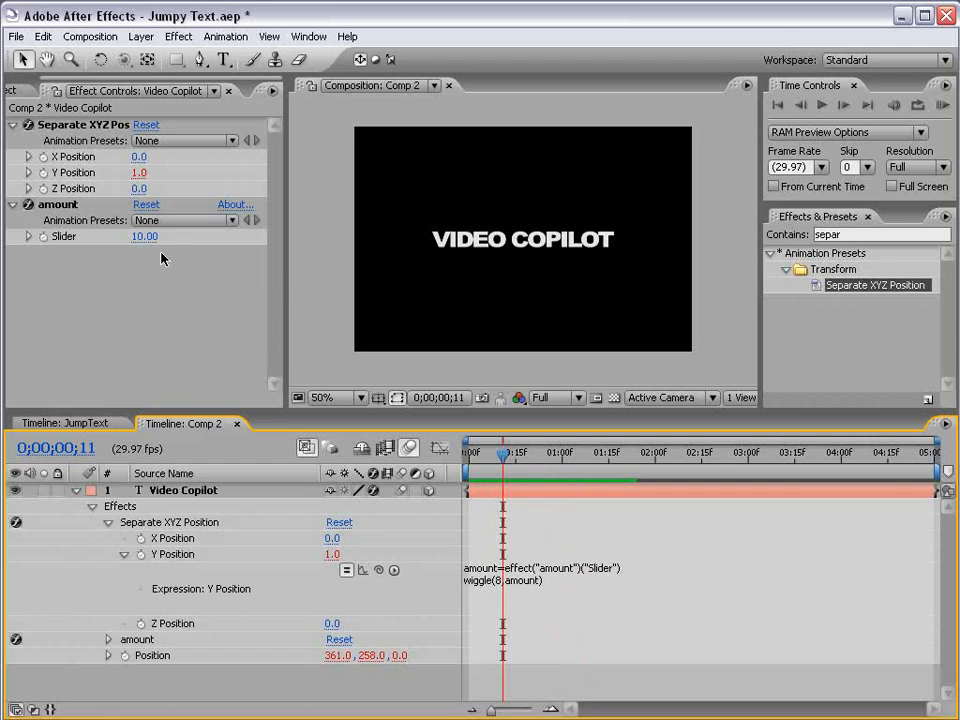
- Increase the amount Slider, settle it at 400, and preview the stronger vertical jumps
{"action": "left_click_drag", "start_coordinate": [145, 236], "coordinate": [673, 253]}
{"action": "mouse_move", "coordinate": [503, 457]}
{"action": "left_mouse_down"}
{"action": "mouse_move", "coordinate": [525, 456]}
{"action": "mouse_move", "coordinate": [509, 456]}
{"action": "left_mouse_up"}
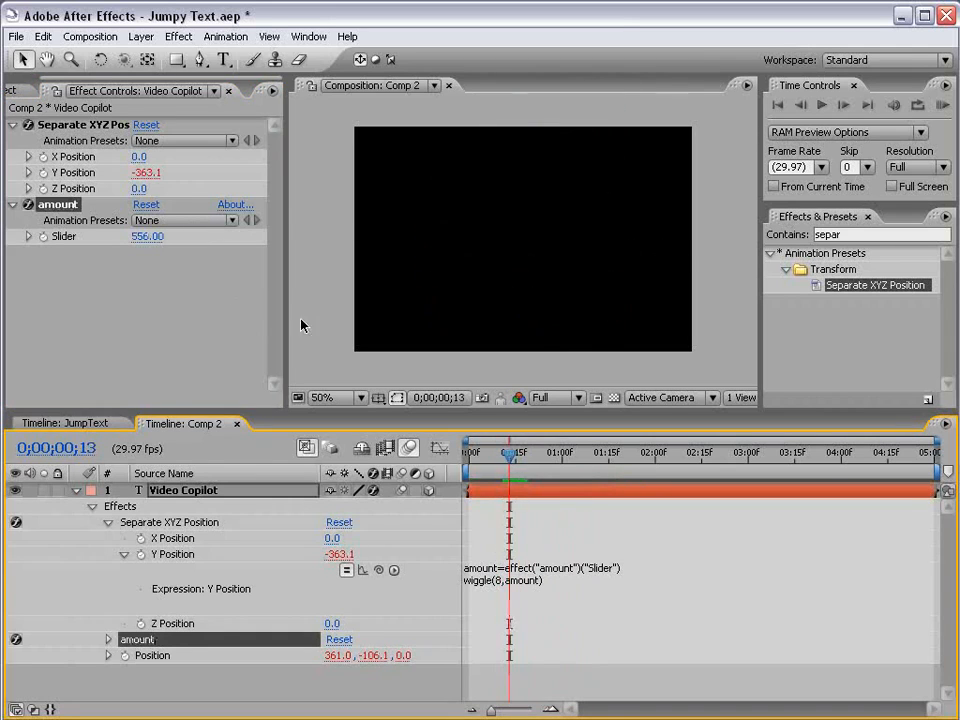
{"action": "left_click", "coordinate": [148, 237]}
{"action": "type", "text": "400"}
{"action": "key", "text": "Return"}
{"action": "left_click_drag", "start_coordinate": [509, 455], "coordinate": [561, 455]}
{"action": "key", "text": "KP_0"}
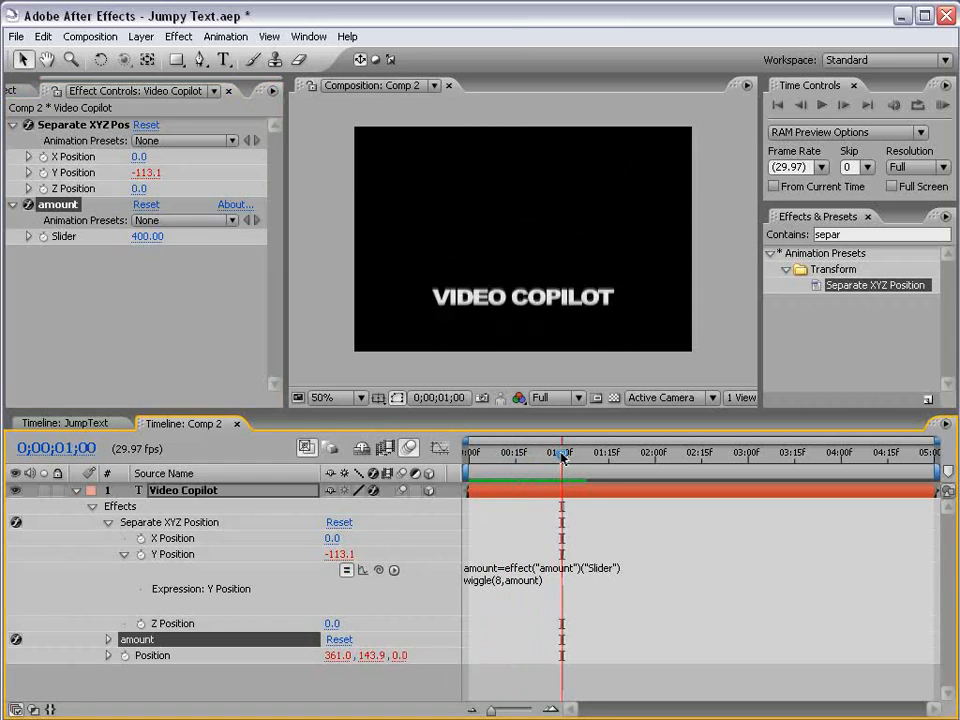
{"action": "key", "text": "space"}
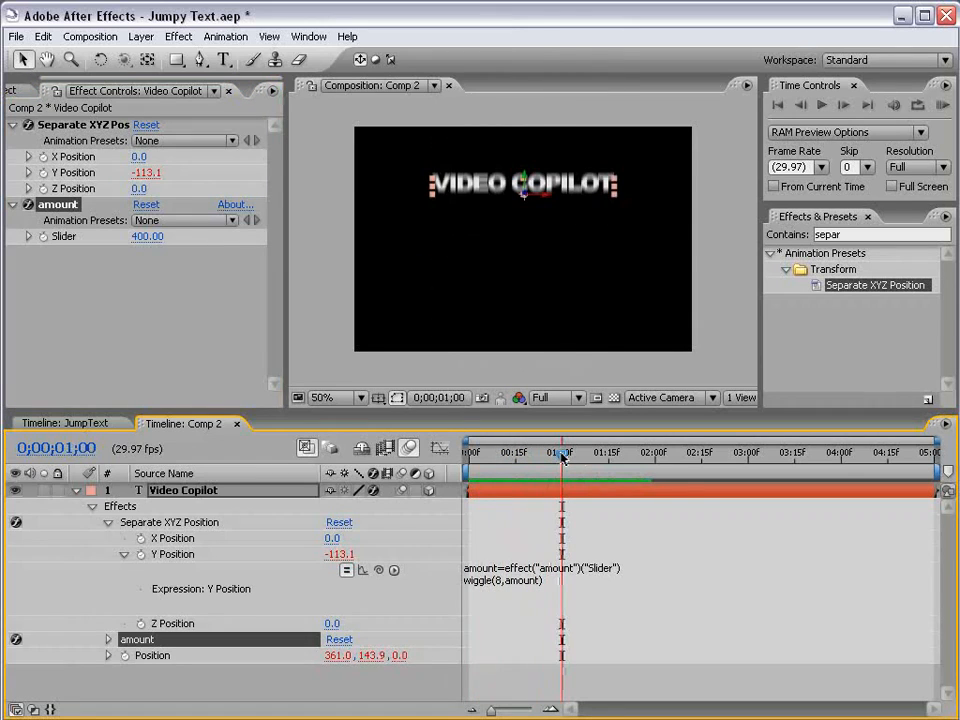
- Compare the jumping text with a temporary duplicate layer whose Y Position and Position expressions are disabled, and delete the duplicate
{"action": "key", "text": "ctrl+d"}
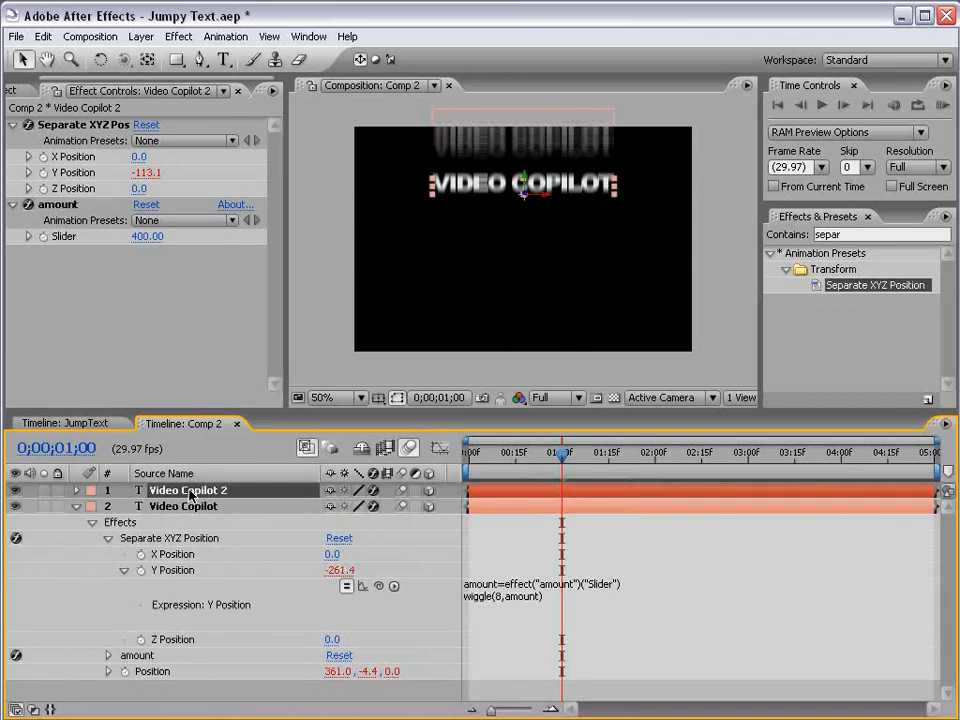
{"action": "key", "text": "p"}
{"action": "key", "text": "e"}
{"action": "key", "text": "e"}
{"action": "key", "text": "Home"}
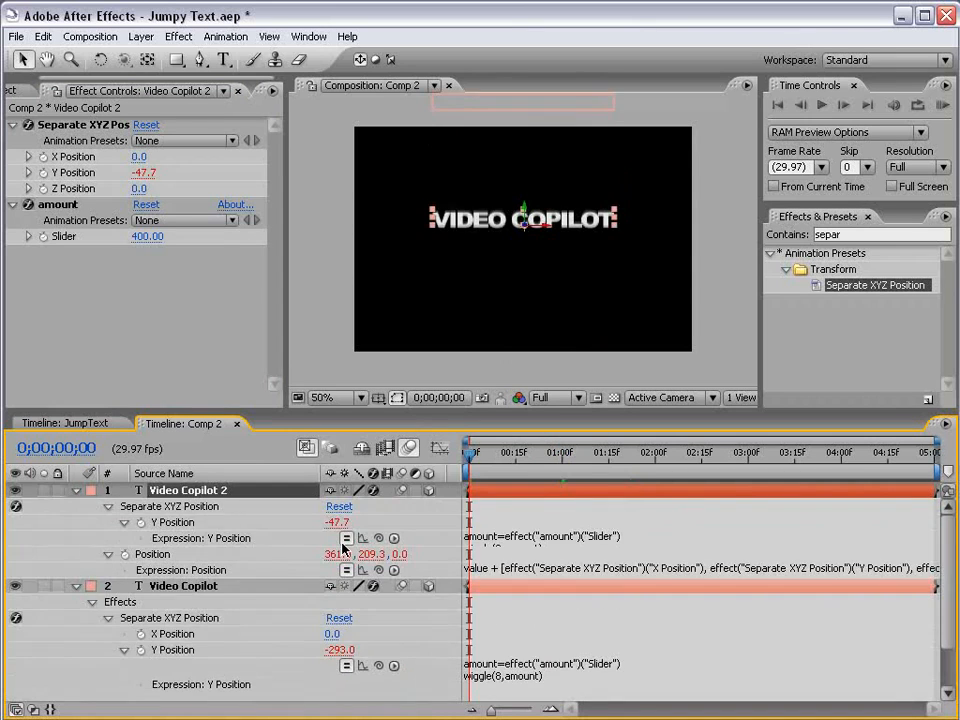
{"action": "left_click", "coordinate": [346, 539]}
{"action": "left_click", "coordinate": [347, 570]}
{"action": "left_click_drag", "start_coordinate": [468, 453], "coordinate": [518, 462]}
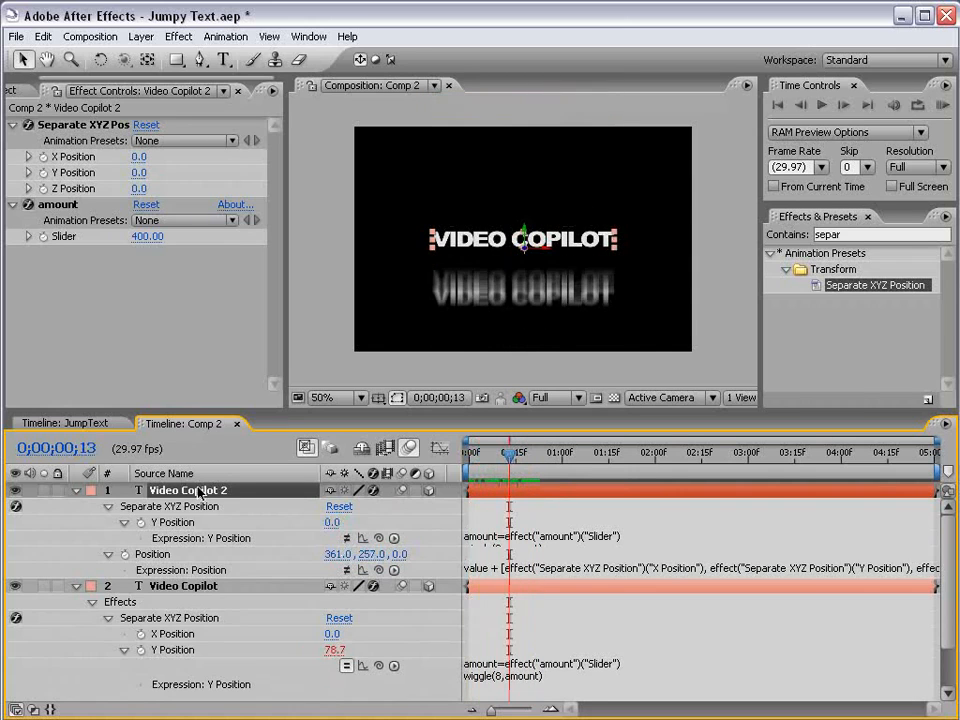
{"action": "key", "text": "Delete"}
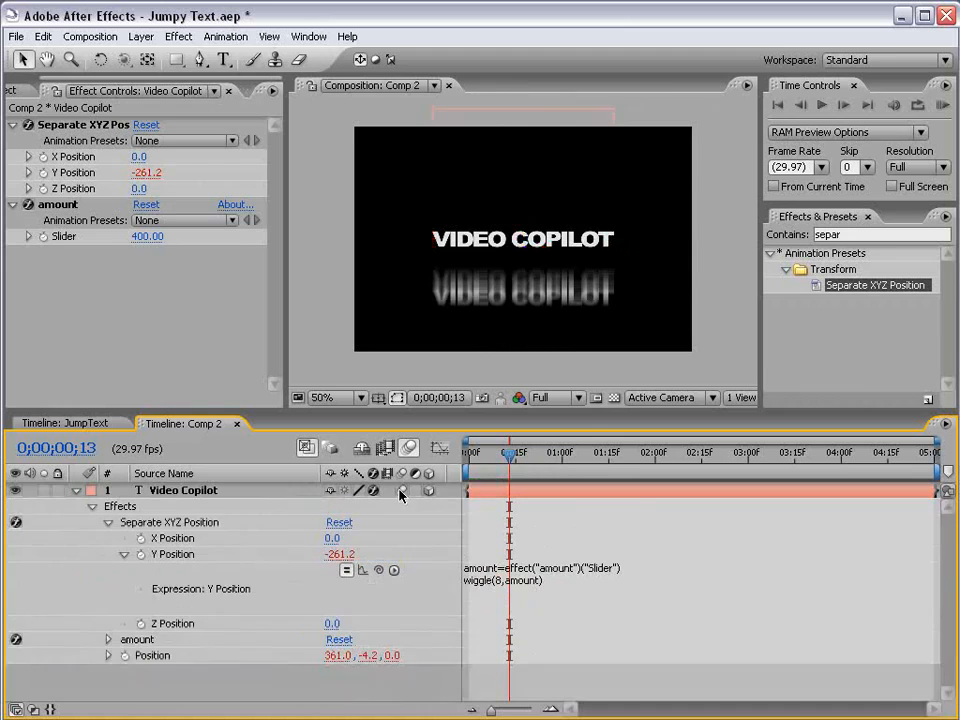
- Keyframe the amount Slider from 400 at the start of the composition to 0 at one second
{"action": "left_click_drag", "start_coordinate": [505, 478], "coordinate": [467, 478]}
{"action": "left_click", "coordinate": [57, 204]}
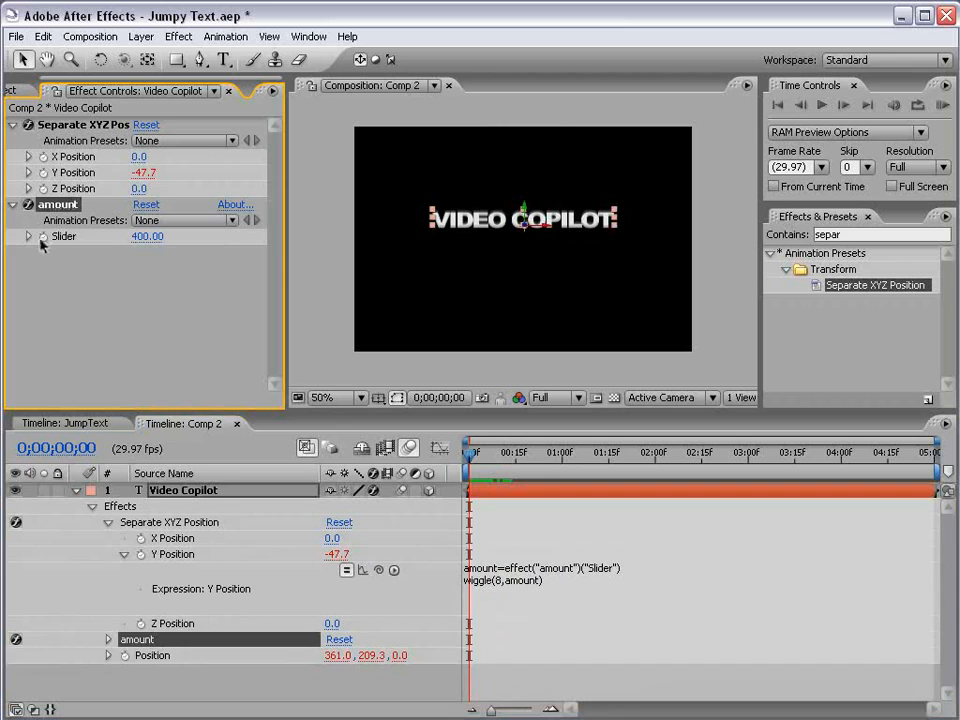
{"action": "left_click", "coordinate": [42, 236]}
{"action": "left_click_drag", "start_coordinate": [482, 454], "coordinate": [561, 463]}
{"action": "left_click", "coordinate": [146, 236]}
{"action": "type", "text": "0"}
{"action": "key", "text": "Return"}
- Reveal the Video Copilot layer's animated properties and scrub the timeline past the second Slider keyframe
{"action": "left_click", "coordinate": [489, 512]}
{"action": "left_click", "coordinate": [493, 494]}
{"action": "key", "text": "u"}
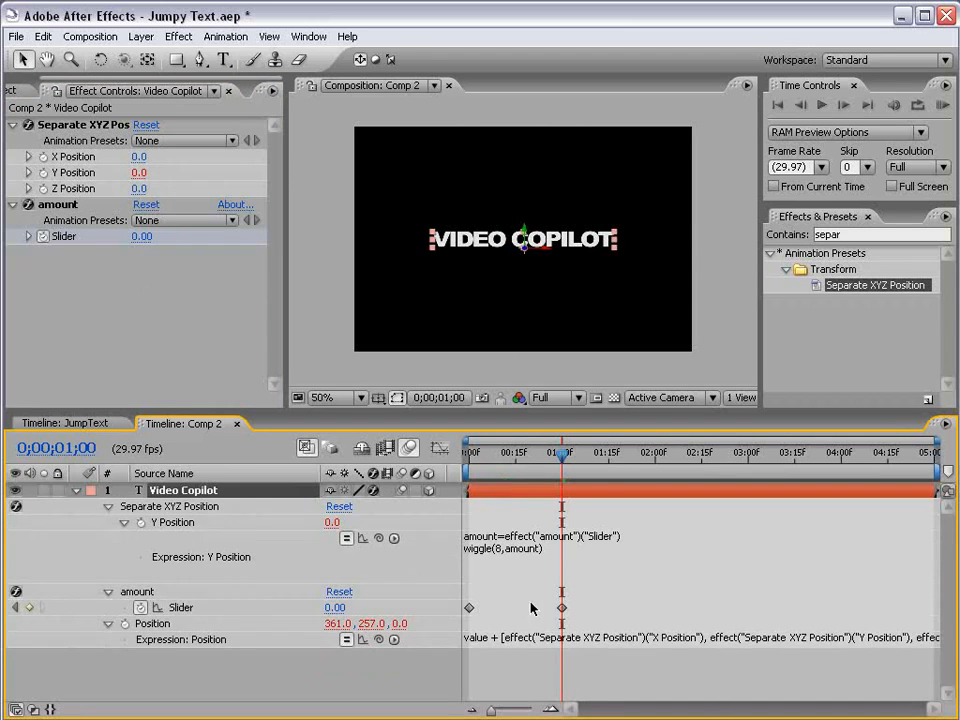
{"action": "left_click", "coordinate": [612, 594]}
{"action": "left_click_drag", "start_coordinate": [592, 457], "coordinate": [613, 469]}
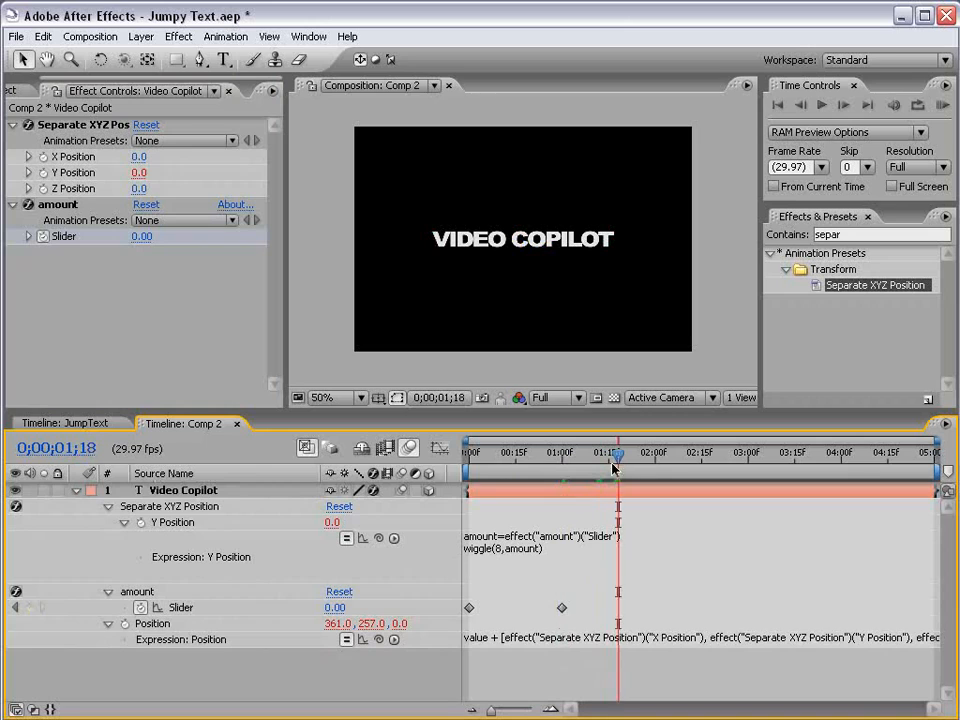
- Apply Easy Ease to the second Slider keyframe, move it earlier to about 18 frames, and preview the animation
{"action": "left_click", "coordinate": [562, 608]}
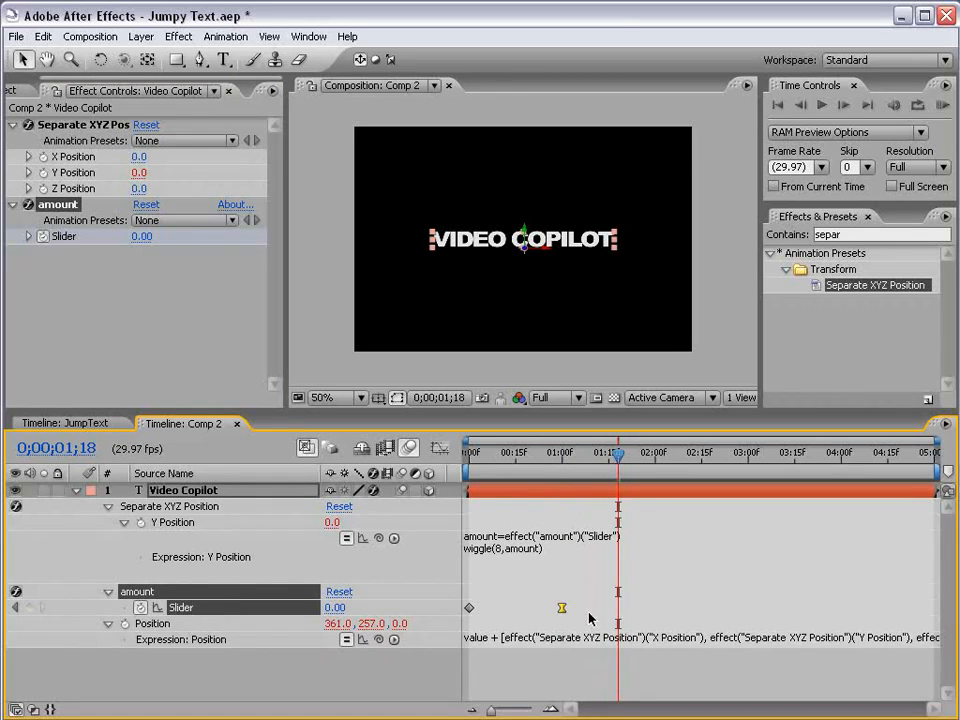
{"action": "left_click_drag", "start_coordinate": [600, 456], "coordinate": [348, 492]}
{"action": "key", "text": "KP_0"}
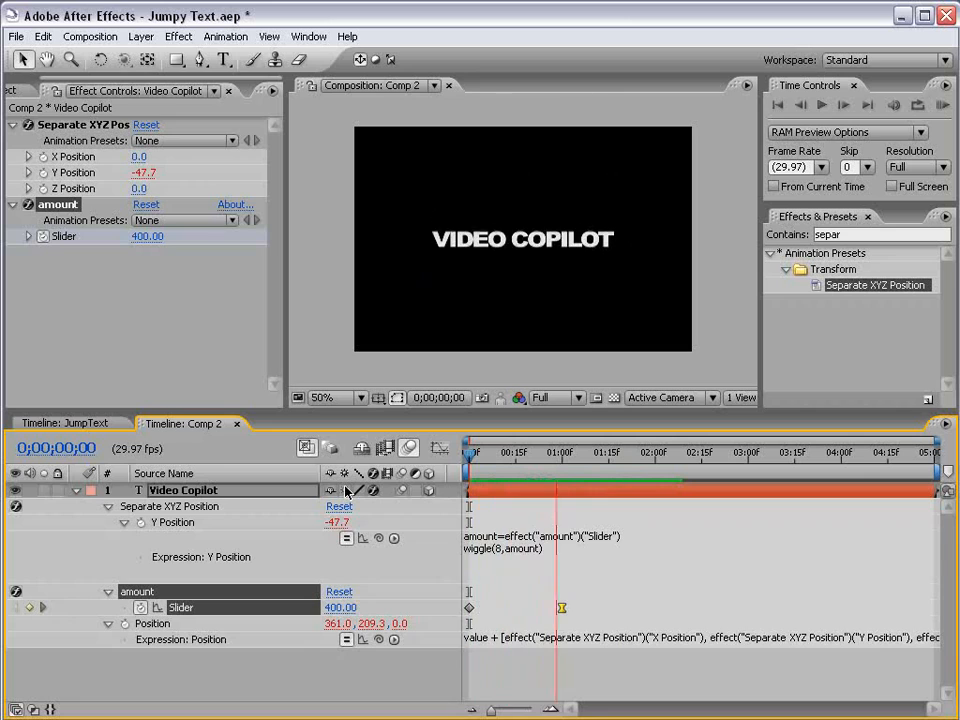
{"action": "key", "text": "space"}
{"action": "left_click_drag", "start_coordinate": [562, 608], "coordinate": [525, 610]}
{"action": "key", "text": "KP_0"}
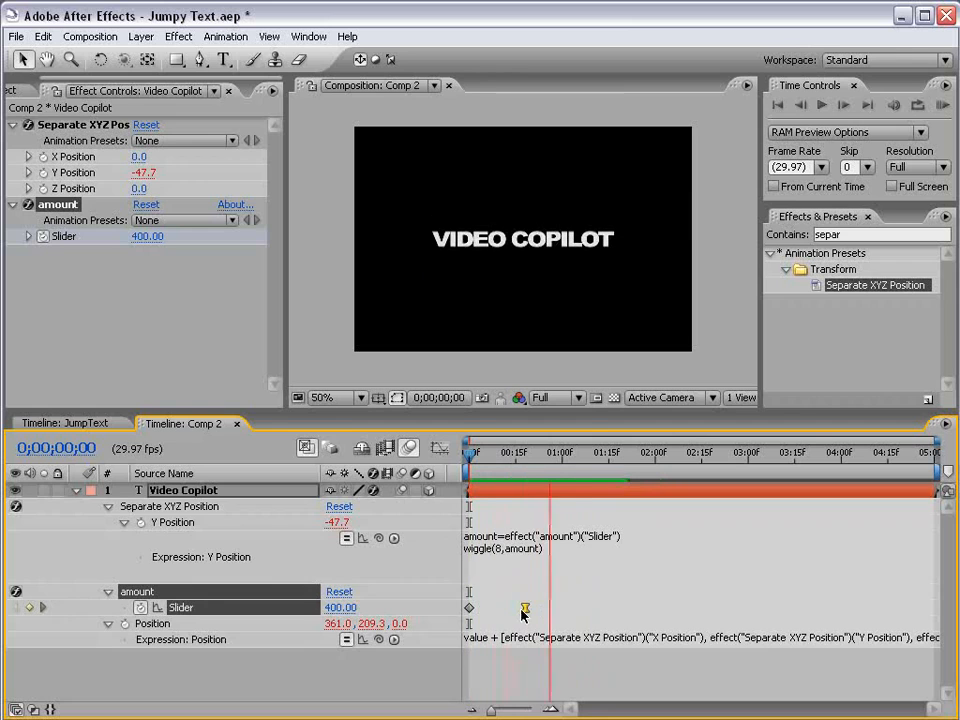
- Preview the animation and move the second amount Slider keyframe earlier to about 14 frames
{"action": "key", "text": "space"}
{"action": "key", "text": "space"}
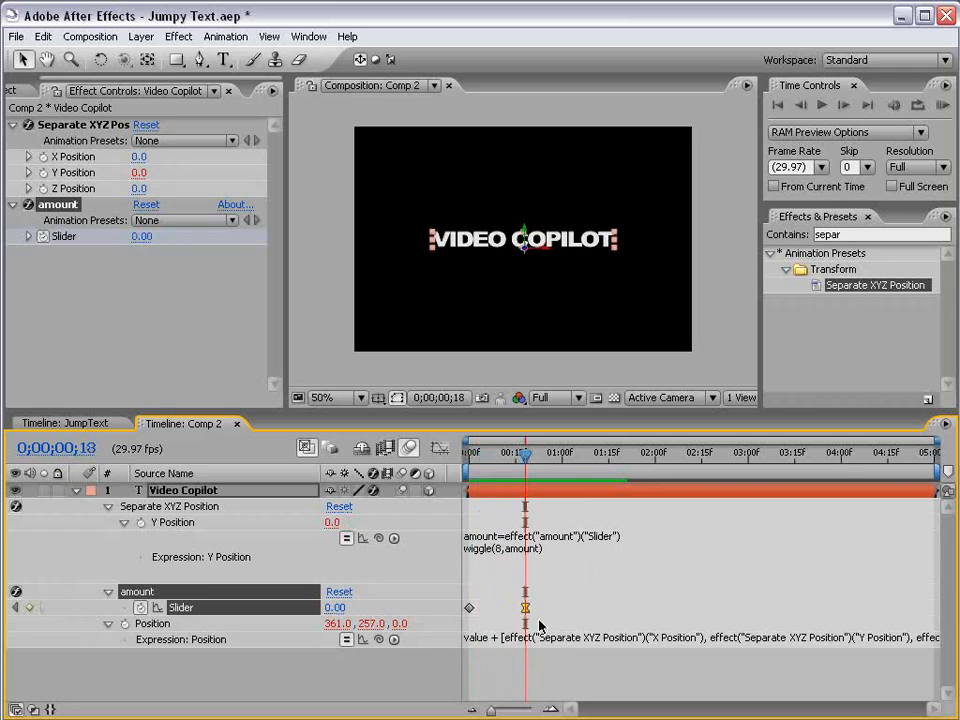
{"action": "left_click_drag", "start_coordinate": [525, 607], "coordinate": [512, 607]}
- Raise the amount Slider at the start of the composition to 500 and further to 779, previewing the jump after each change
{"action": "key", "text": "Home"}
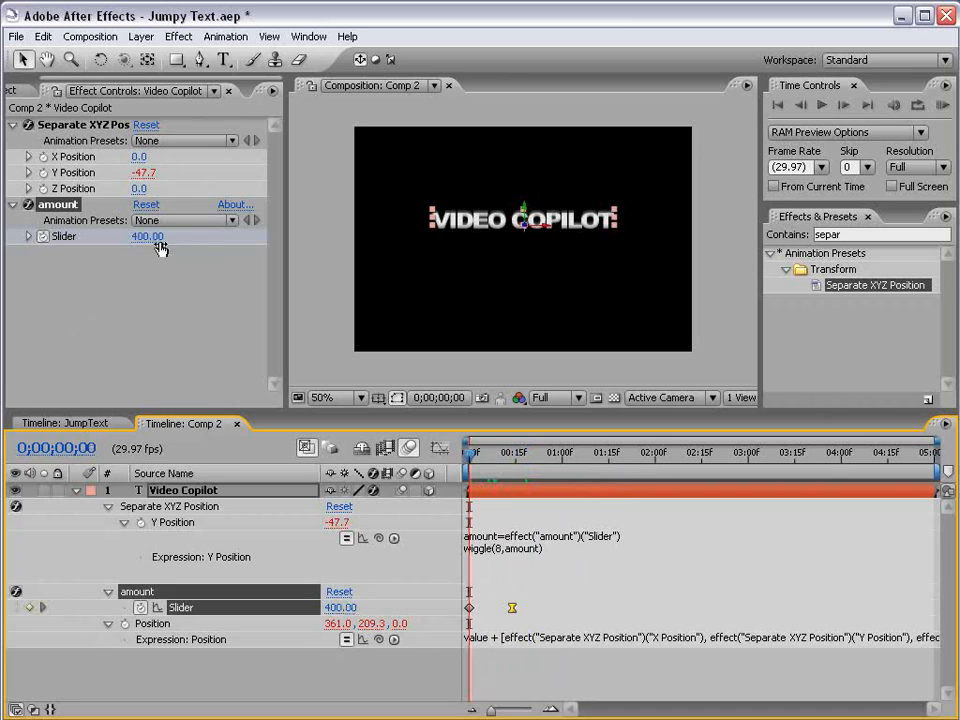
{"action": "left_click", "coordinate": [155, 240]}
{"action": "type", "text": "500"}
{"action": "key", "text": "Return"}
{"action": "key", "text": "KP_0"}
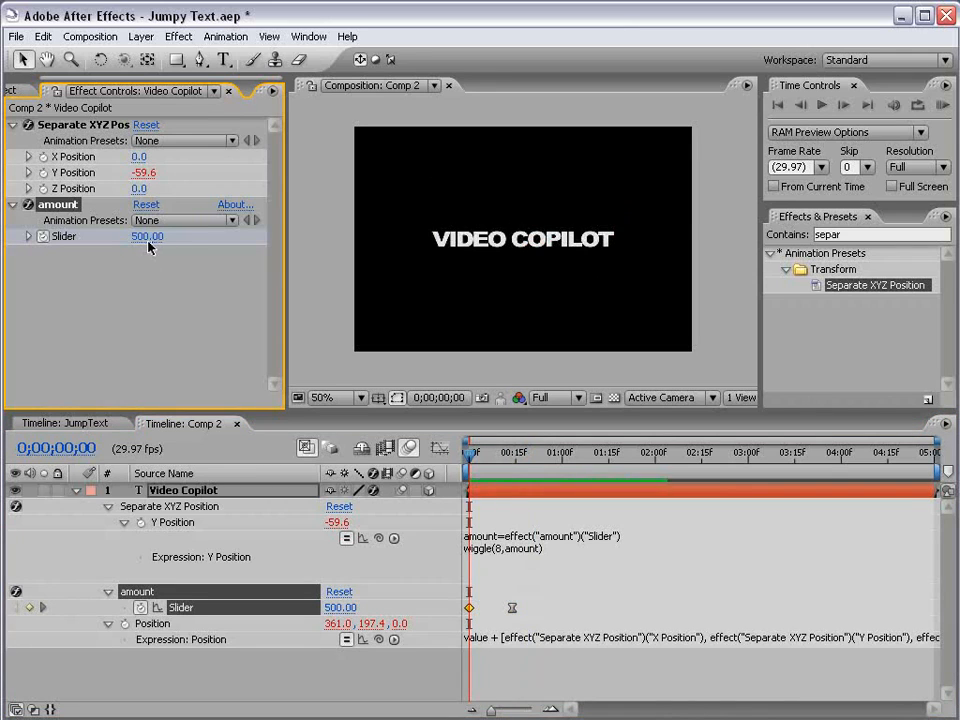
{"action": "left_click_drag", "start_coordinate": [145, 248], "coordinate": [268, 216]}
{"action": "key", "text": "KP_0"}
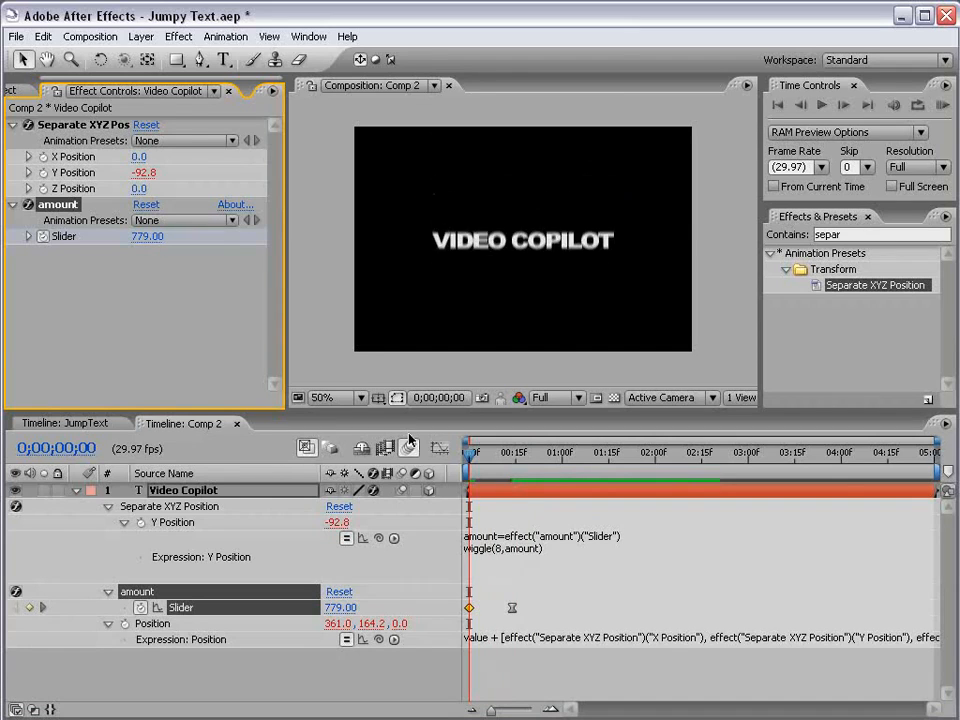
{"action": "key", "text": "space"}
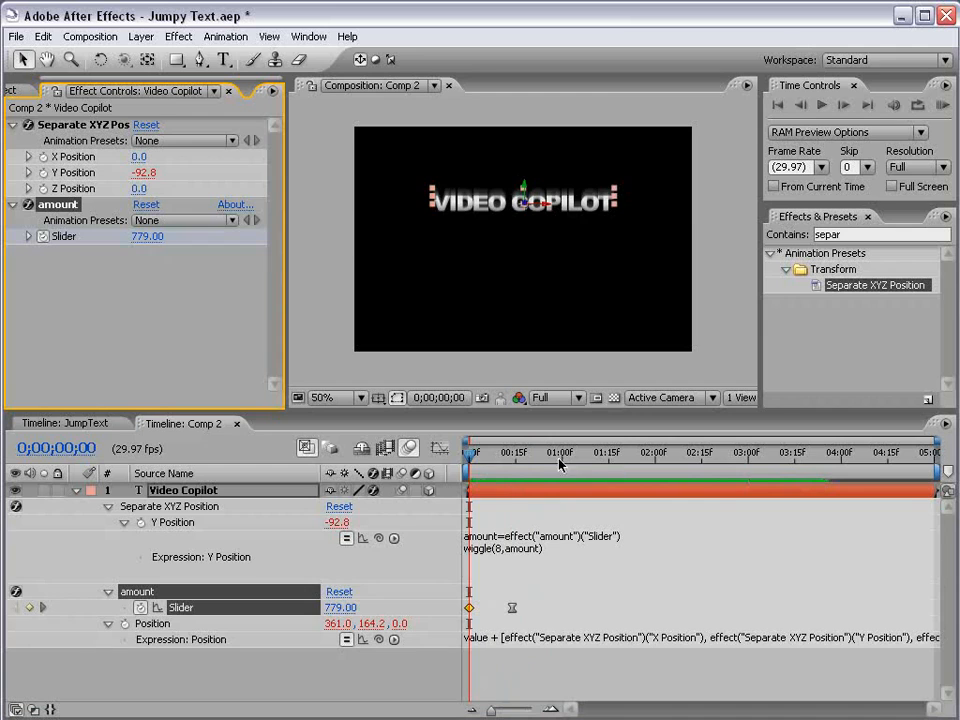
- Scrub from the start to about 15 frames to examine how the text settles at the second Slider keyframe
{"action": "left_click_drag", "start_coordinate": [469, 458], "coordinate": [512, 458]}
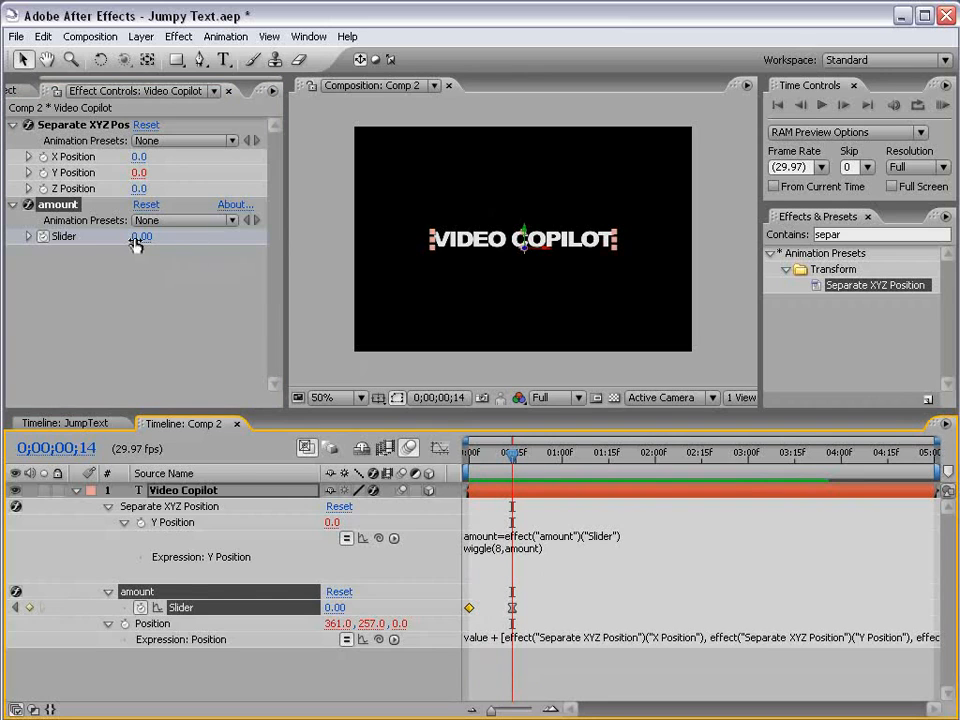
{"action": "left_click_drag", "start_coordinate": [466, 458], "coordinate": [515, 460]}
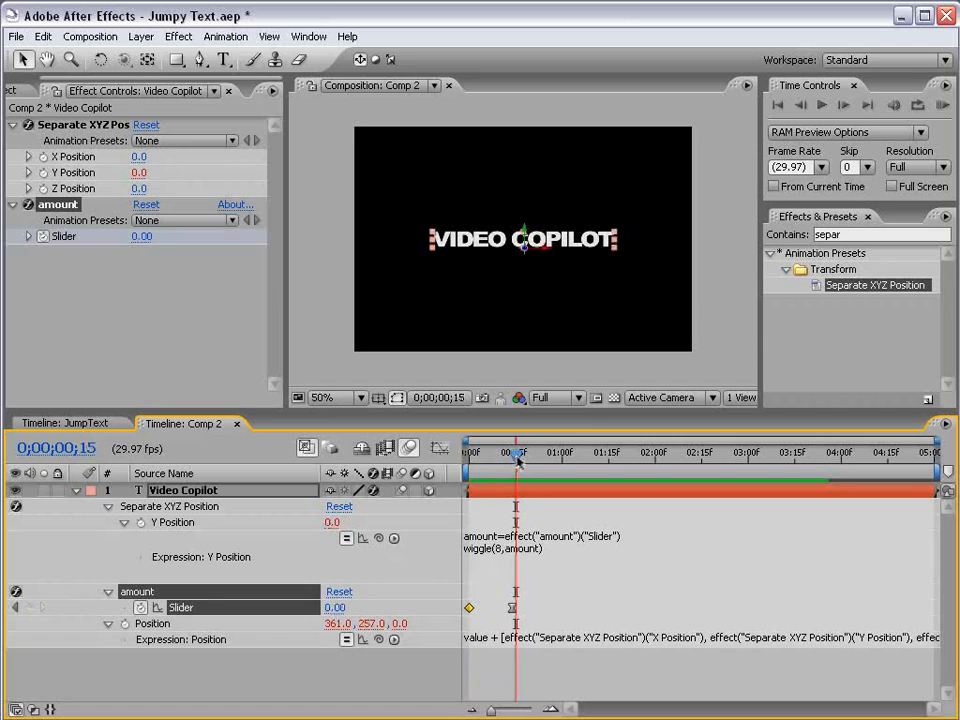
{"action": "left_click", "coordinate": [160, 326]}
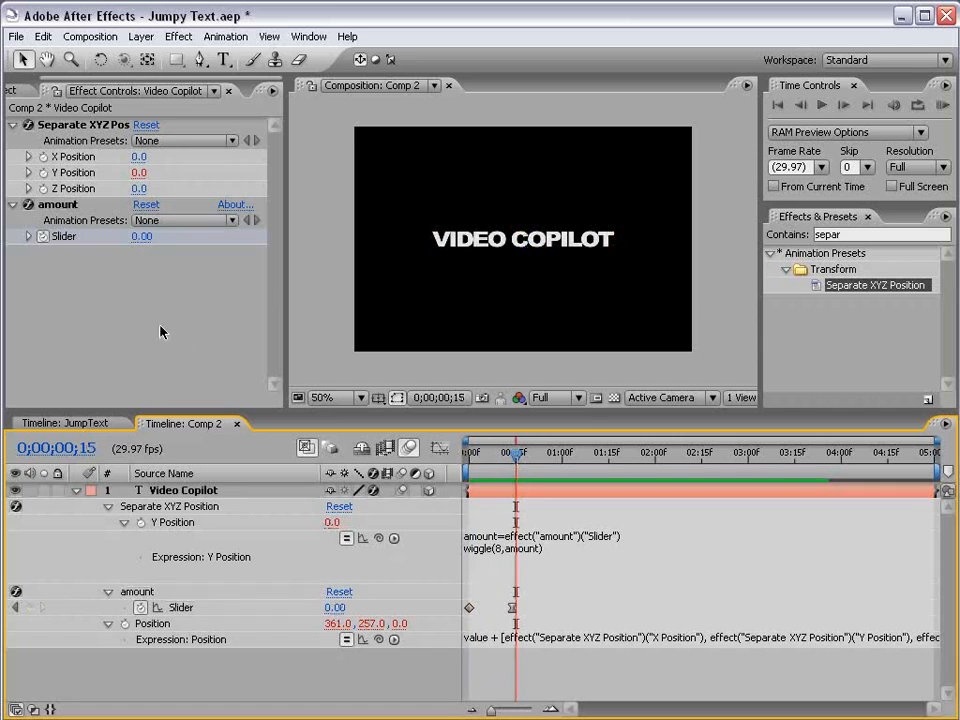
- Try the expression wiggle(5,100) on the text layer's Z Position and preview the animation
{"action": "left_click", "coordinate": [43, 189], "text": "alt"}
{"action": "type", "text": "wiggle(5,"}
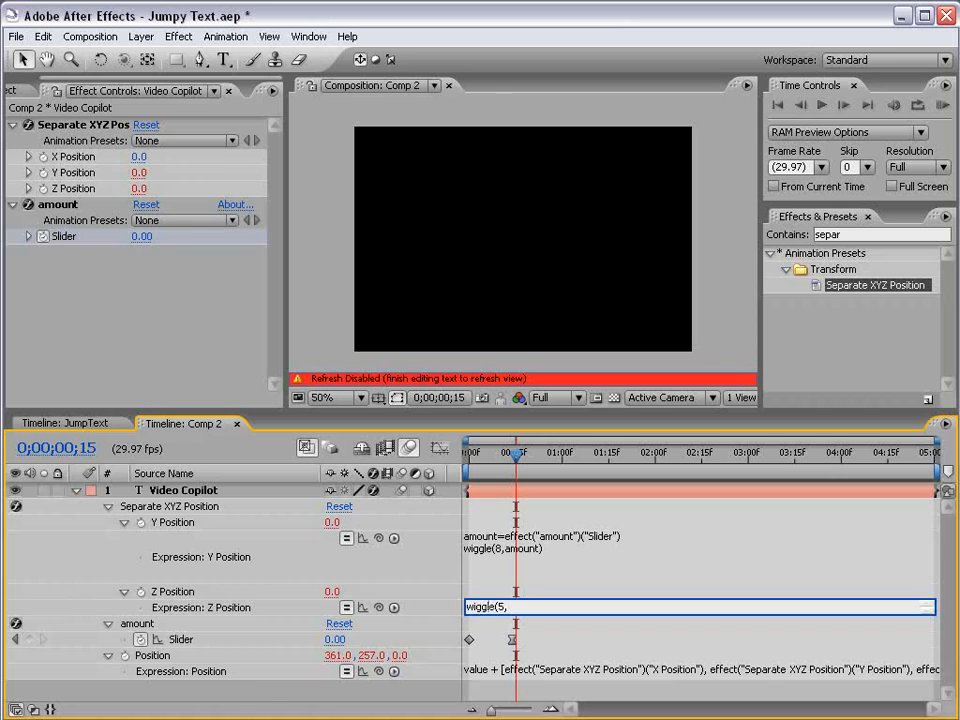
{"action": "type", "text": "100"}
{"action": "left_click", "coordinate": [542, 592]}
{"action": "key", "text": "KP_0"}
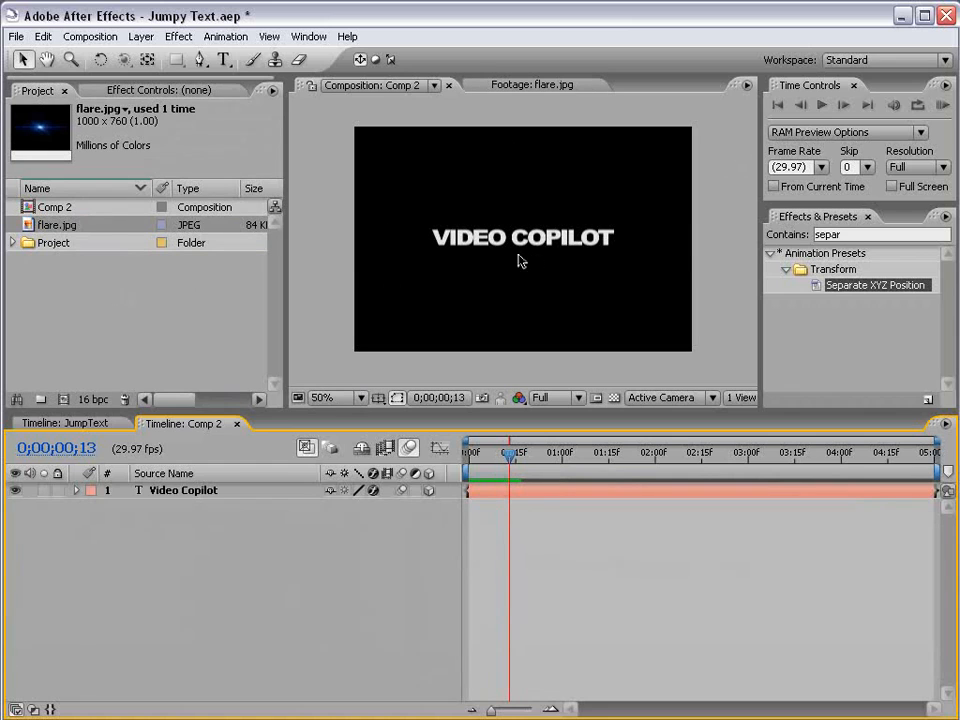
- Examine the flare.jpg footage and return to the Comp 2 view
{"action": "double_click", "coordinate": [54, 226]}
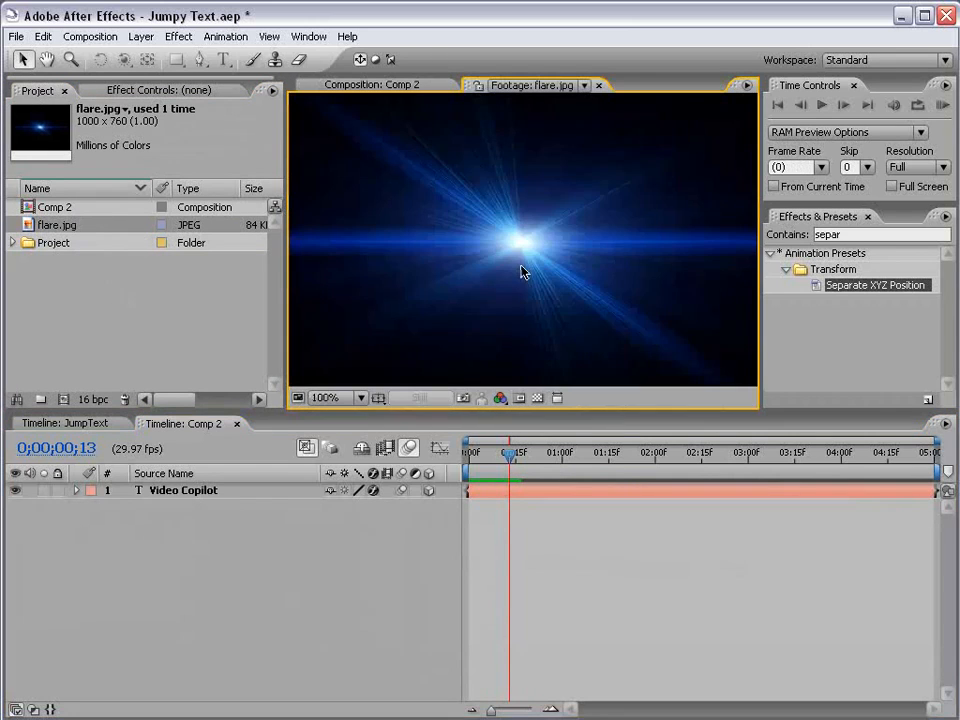
{"action": "left_click", "coordinate": [388, 86]}
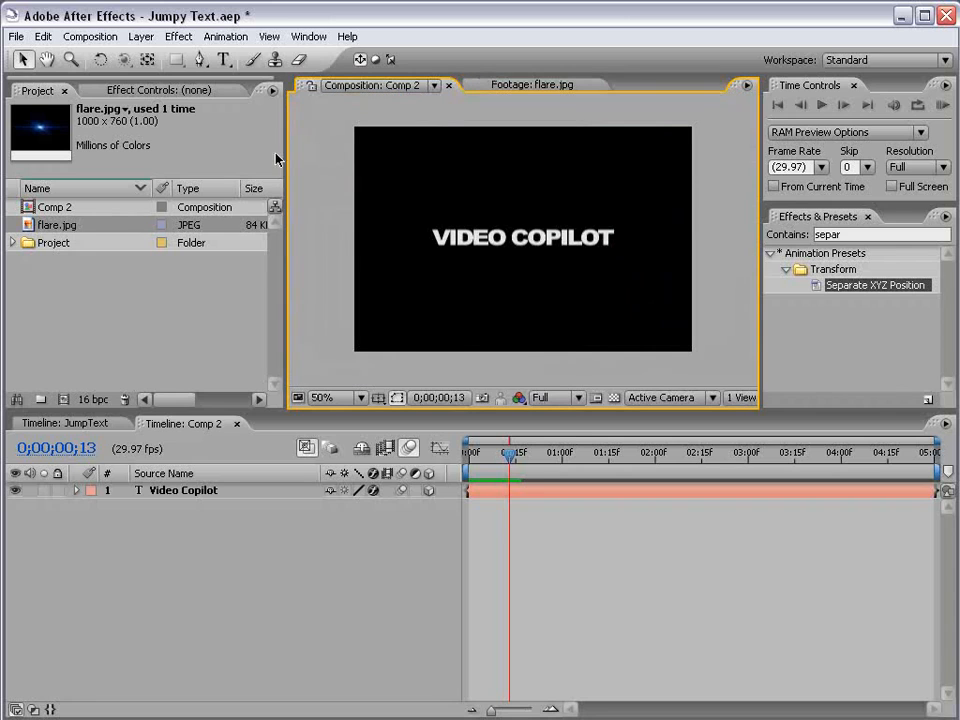
{"action": "double_click", "coordinate": [30, 225]}
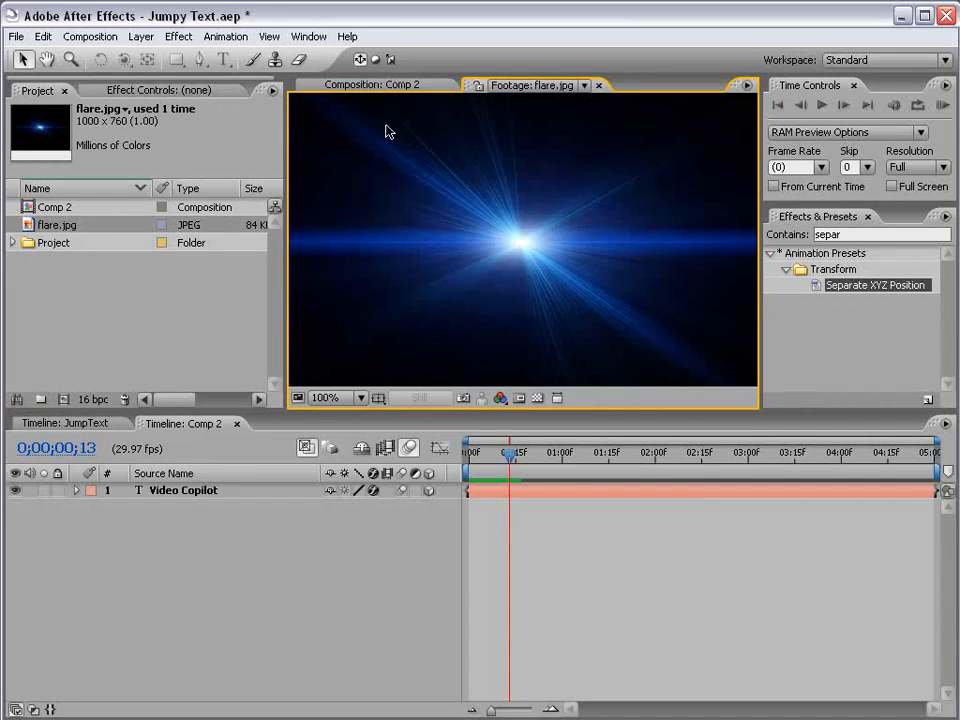
{"action": "left_click", "coordinate": [371, 88]}
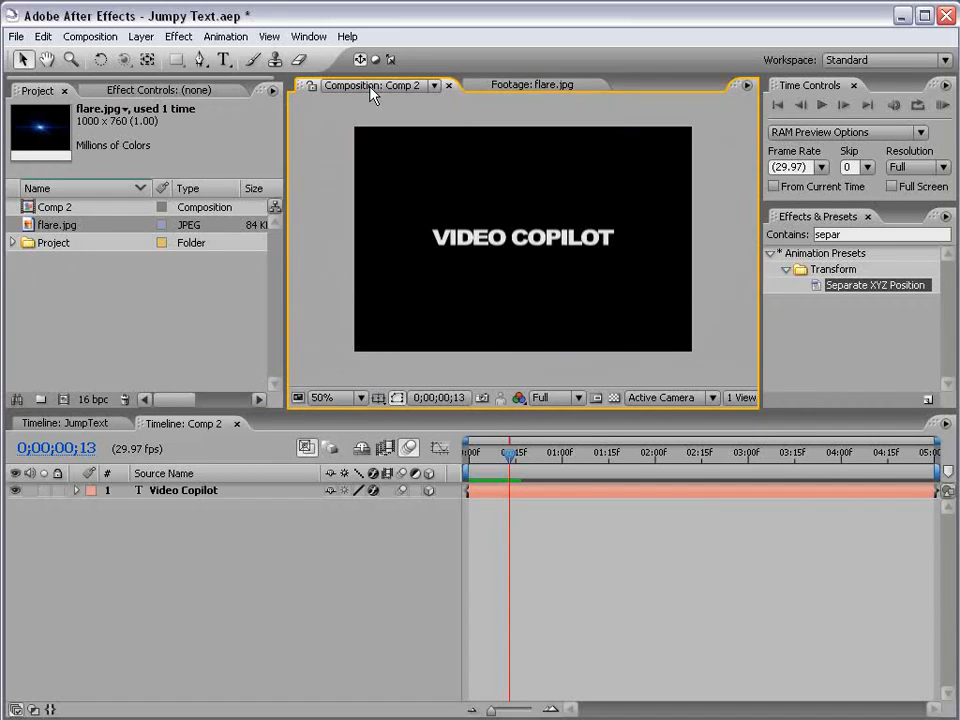
- Add flare.jpg to Comp 2 as a background beneath the Video Copilot text layer
{"action": "left_click", "coordinate": [34, 222]}
{"action": "left_click_drag", "start_coordinate": [30, 225], "coordinate": [480, 521]}
{"action": "key", "text": "period"}
- Apply a Drop Shadow effect to the Video Copilot text layer
{"action": "left_click", "coordinate": [523, 494]}
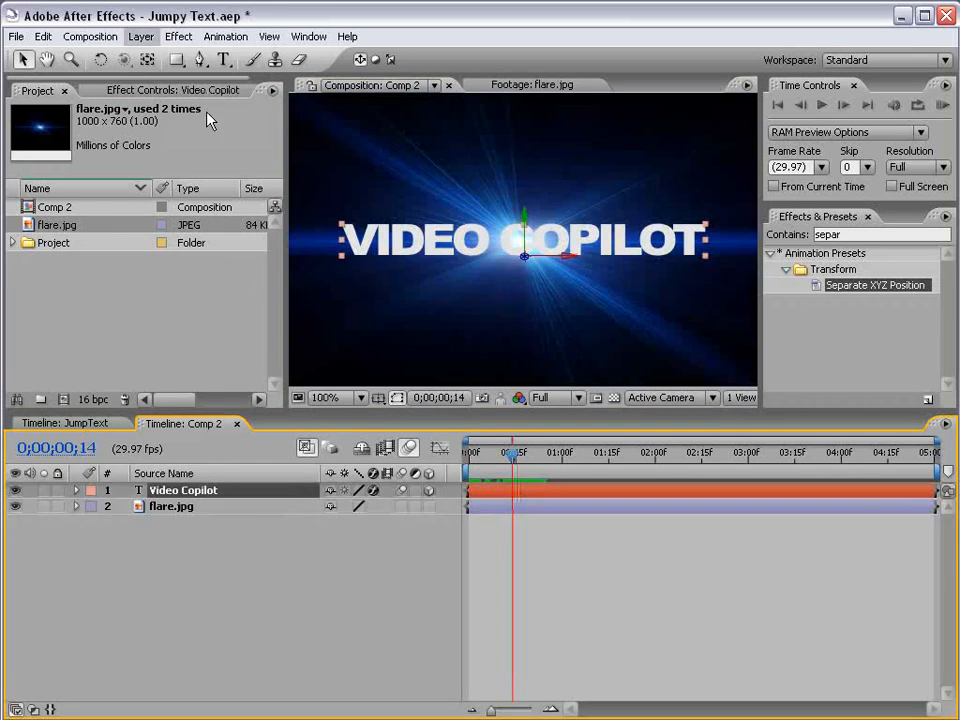
{"action": "left_click", "coordinate": [179, 36]}
{"action": "mouse_move", "coordinate": [257, 489]}
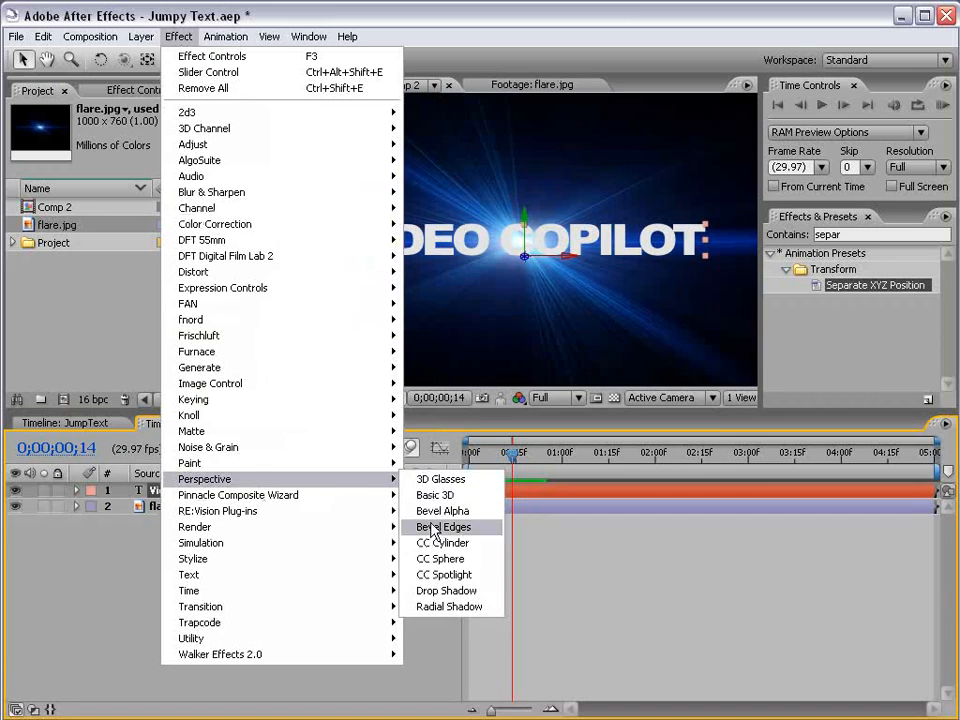
{"action": "left_click", "coordinate": [489, 592]}
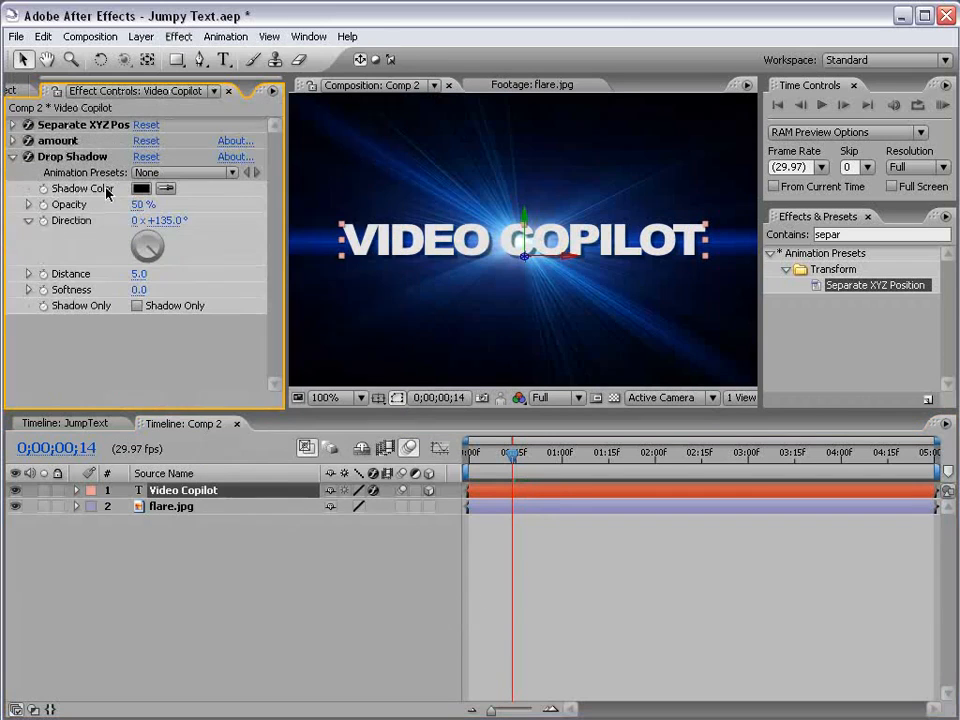
- Set the Drop Shadow's distance to 3, softness to 3 and opacity to 74%
{"action": "left_click", "coordinate": [136, 276]}
{"action": "type", "text": "3"}
{"action": "key", "text": "Return"}
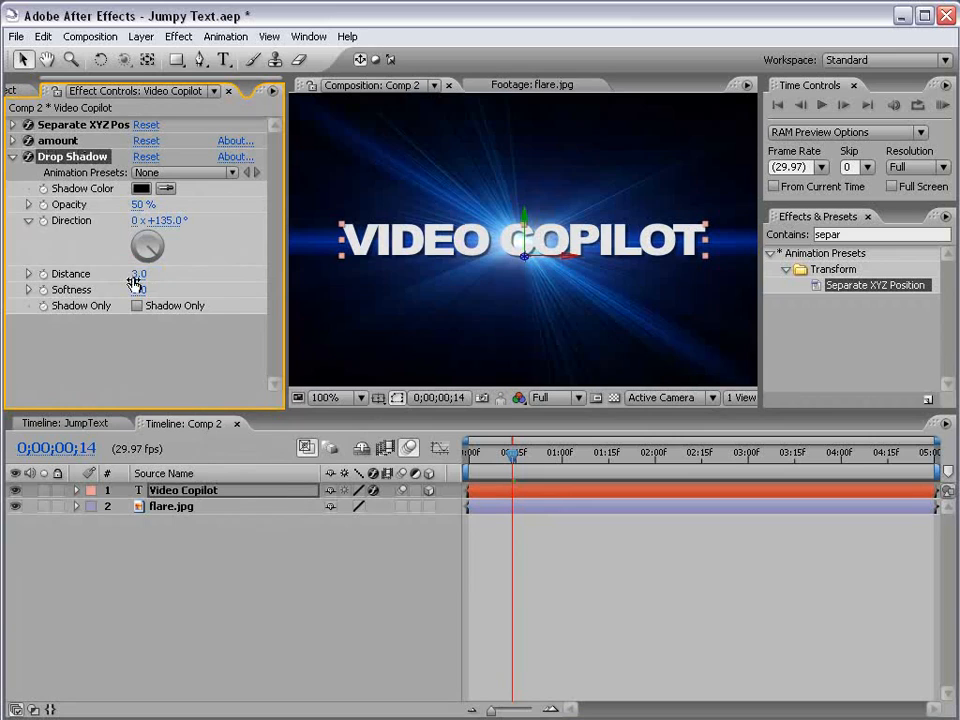
{"action": "left_click", "coordinate": [141, 290]}
{"action": "type", "text": "3"}
{"action": "key", "text": "Return"}
{"action": "left_click_drag", "start_coordinate": [137, 204], "coordinate": [200, 204]}
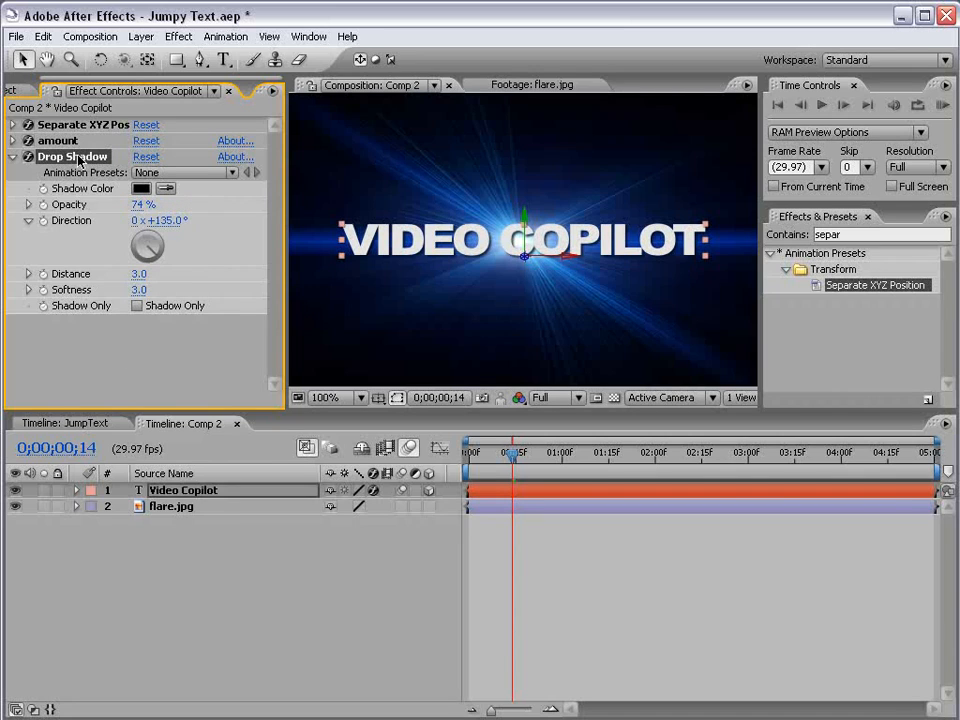
- Duplicate the Drop Shadow effect, set the copy's softness to 25, and check the shadowed text up close and at about 22 frames
{"action": "left_click", "coordinate": [43, 36]}
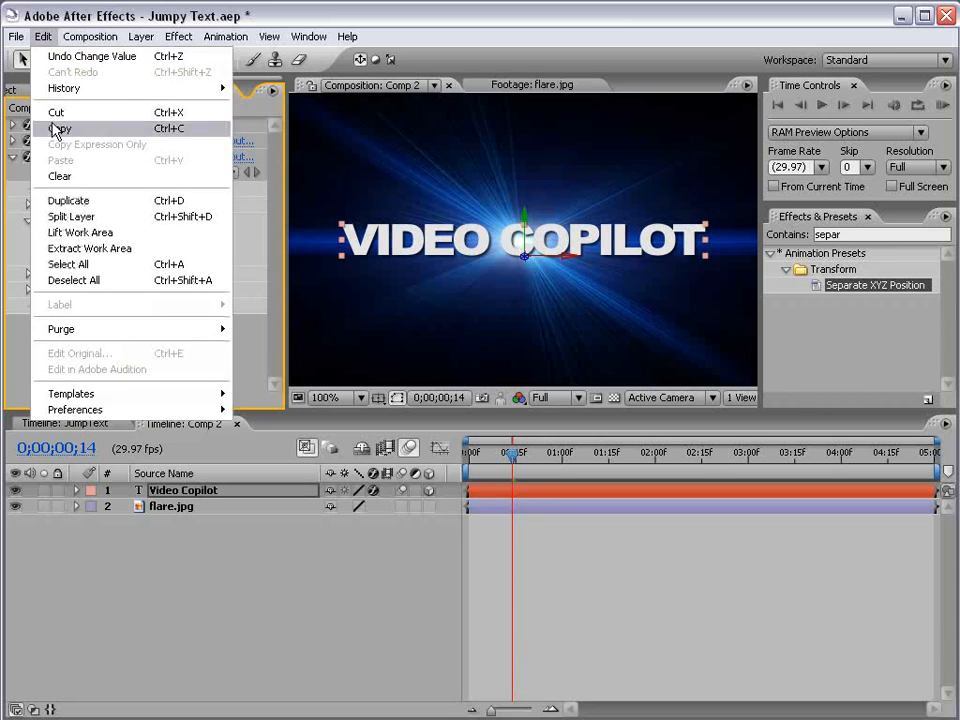
{"action": "left_click", "coordinate": [70, 200]}
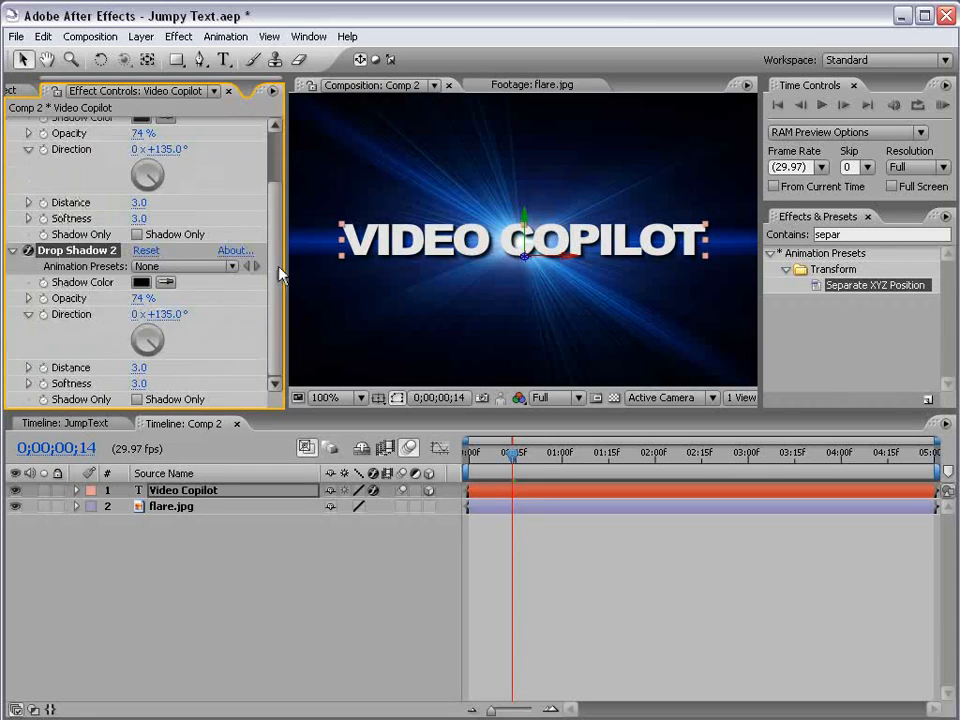
{"action": "scroll", "coordinate": [279, 274], "scroll_direction": "up", "scroll_amount": 3}
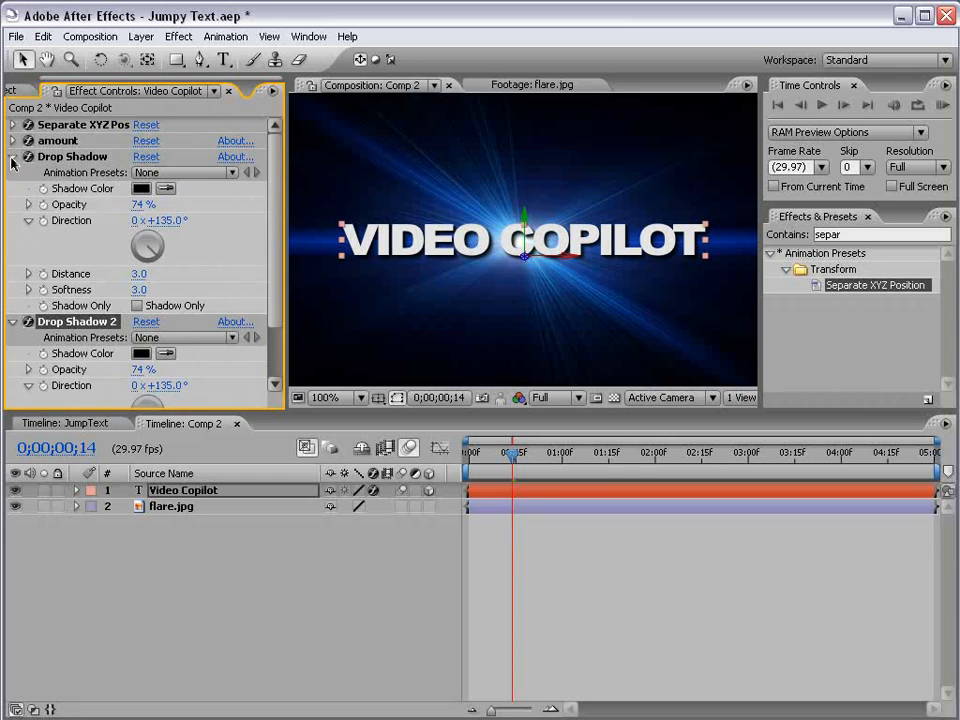
{"action": "left_click", "coordinate": [12, 157]}
{"action": "left_click_drag", "start_coordinate": [139, 305], "coordinate": [165, 307]}
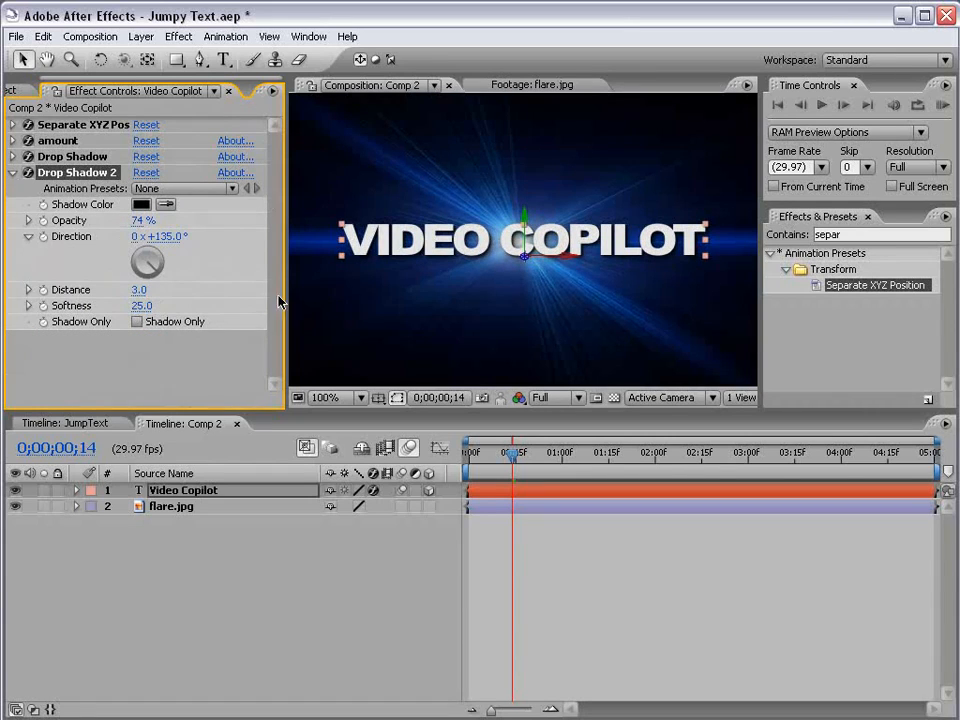
{"action": "key", "text": "period"}
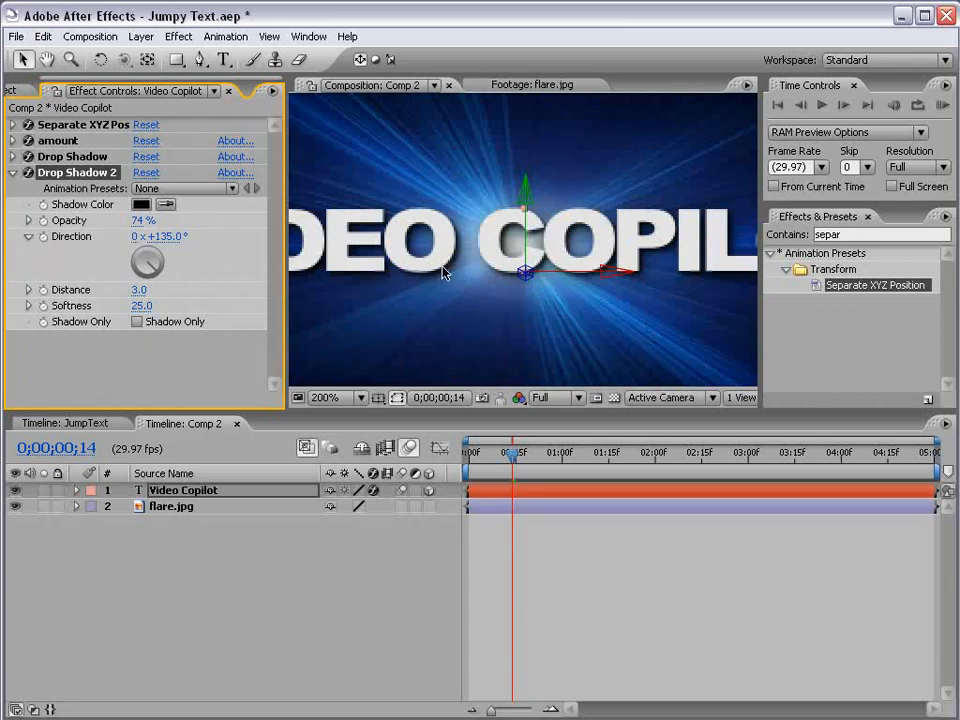
{"action": "key", "text": "comma"}
{"action": "left_click", "coordinate": [617, 587]}
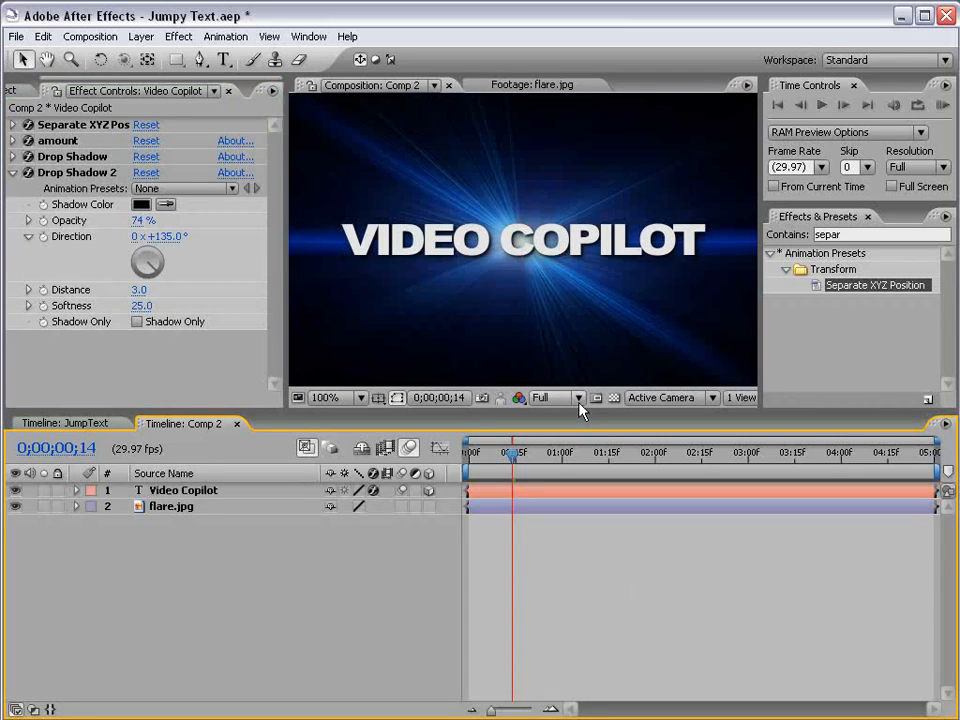
{"action": "left_click_drag", "start_coordinate": [476, 453], "coordinate": [537, 453]}
{"action": "scroll", "coordinate": [521, 317], "scroll_direction": "down", "scroll_amount": 1}
- Create an adjustment layer and place it between the Video Copilot text and flare.jpg
{"action": "left_click", "coordinate": [172, 508]}
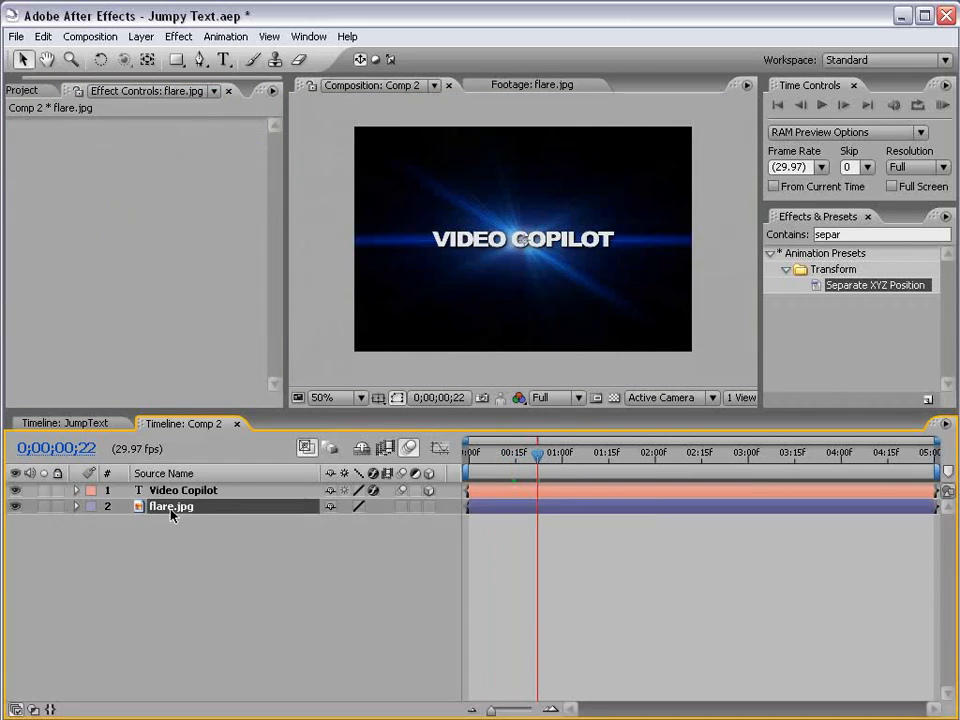
{"action": "scroll", "coordinate": [465, 296], "scroll_direction": "up", "scroll_amount": 1}
{"action": "scroll", "coordinate": [465, 296], "scroll_direction": "down", "scroll_amount": 1}
{"action": "left_click", "coordinate": [141, 36]}
{"action": "mouse_move", "coordinate": [150, 56]}
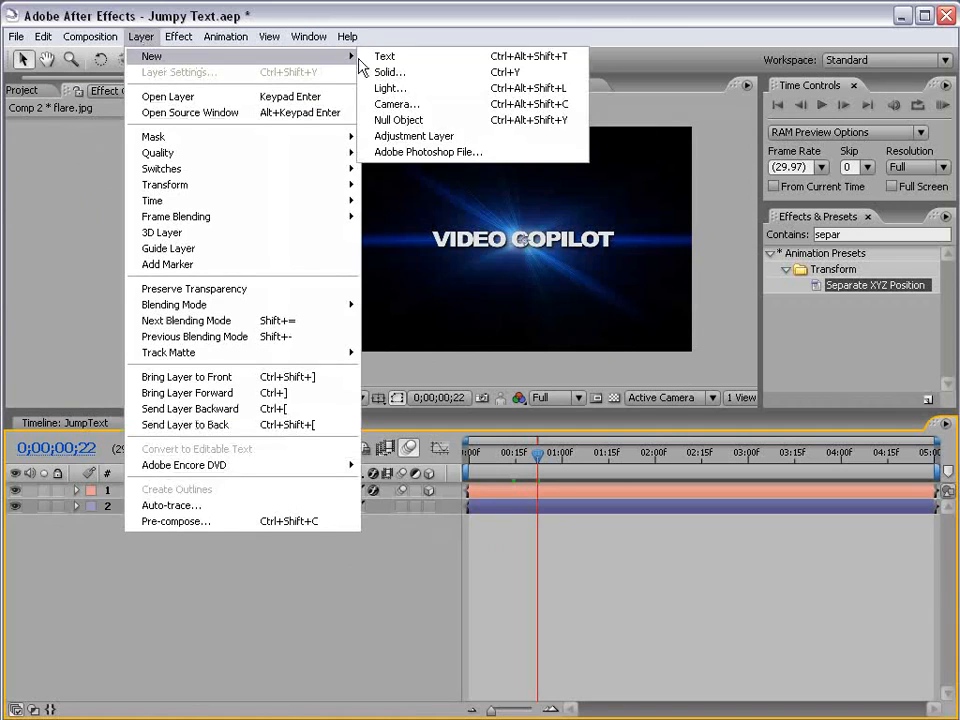
{"action": "left_click", "coordinate": [409, 139]}
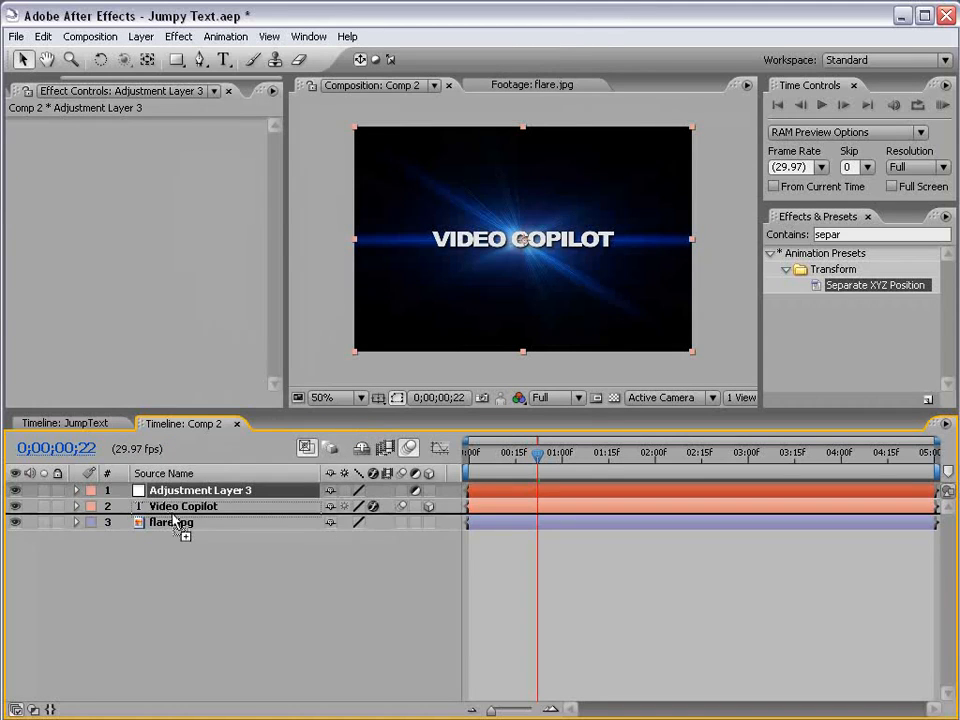
{"action": "left_click_drag", "start_coordinate": [176, 523], "coordinate": [163, 515]}
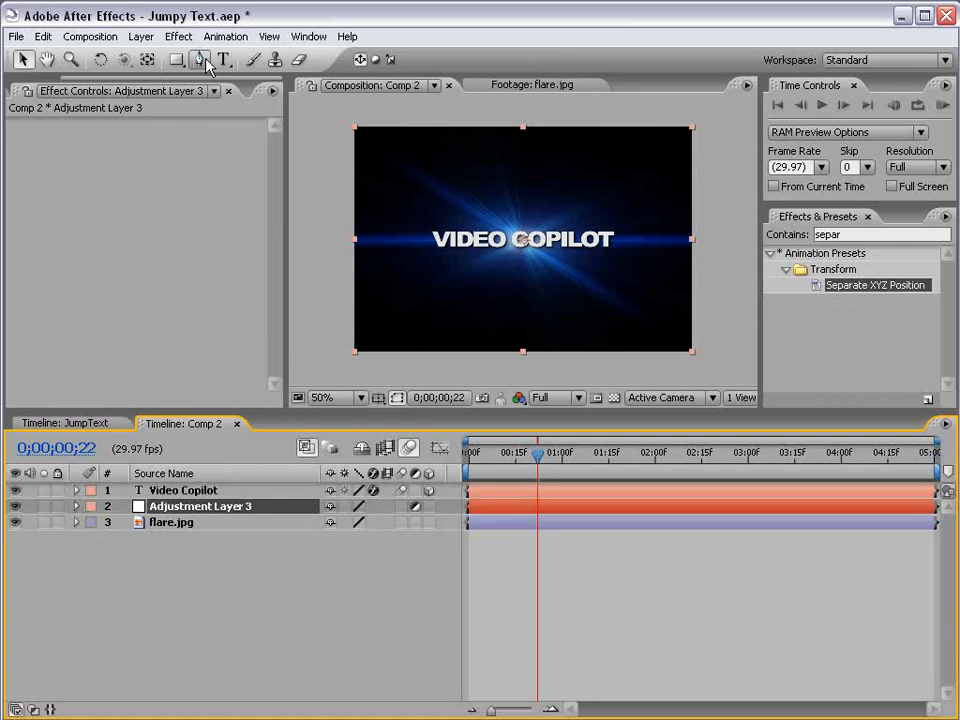
- Apply Curves to the adjustment layer and bend the RGB curve upward to brighten the flare
{"action": "left_click", "coordinate": [181, 36]}
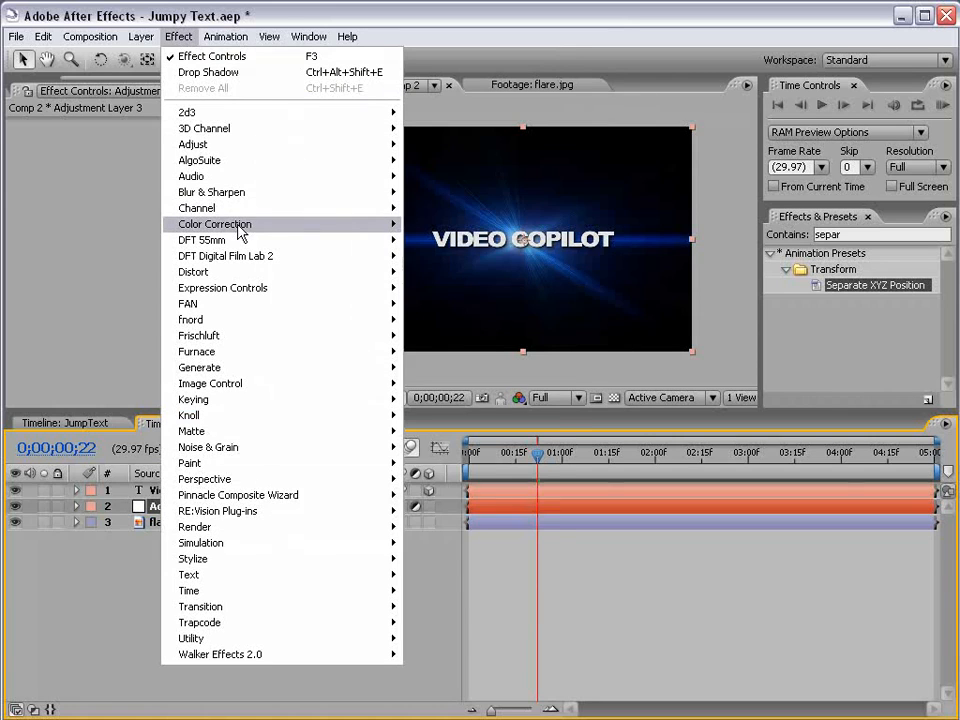
{"action": "mouse_move", "coordinate": [240, 226]}
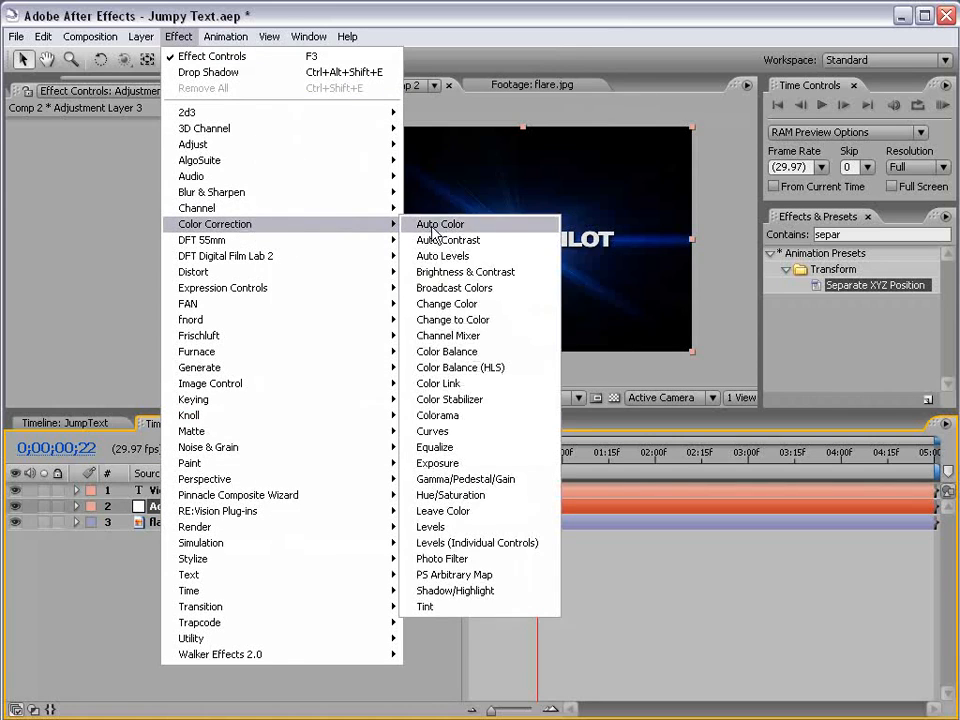
{"action": "left_click", "coordinate": [474, 441]}
{"action": "left_click_drag", "start_coordinate": [144, 254], "coordinate": [107, 241]}
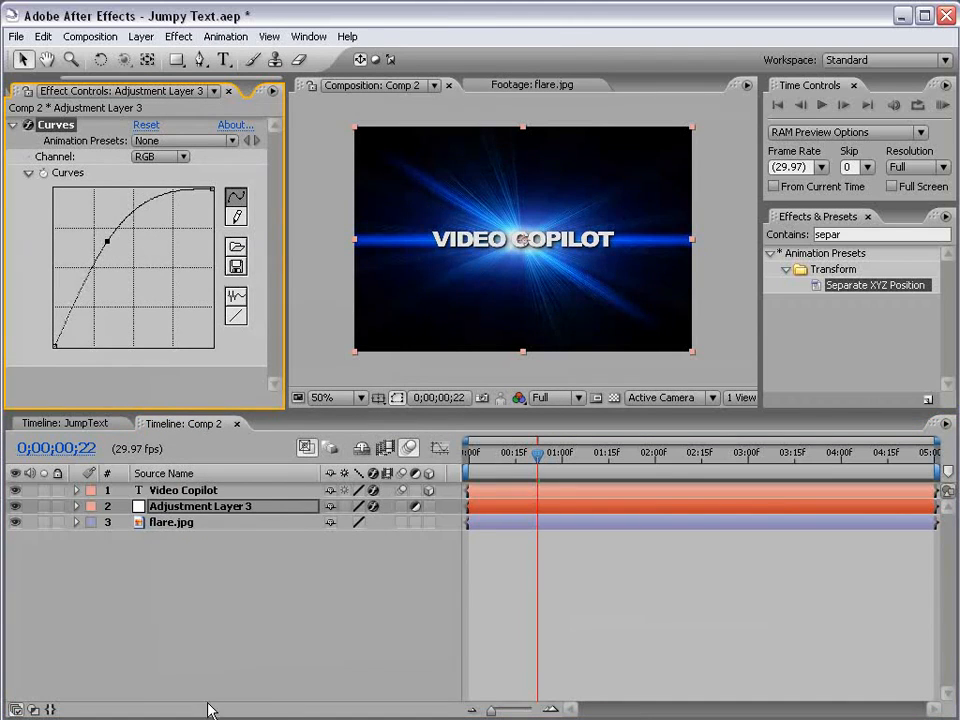
- Set the adjustment layer's opacity to 50%
{"action": "left_click", "coordinate": [180, 513]}
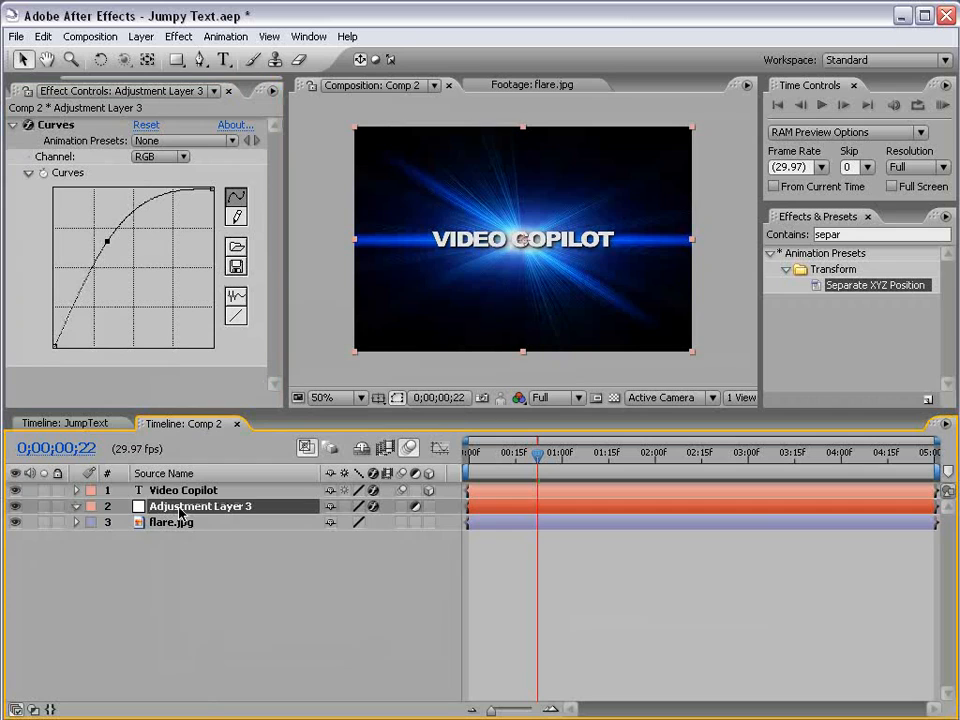
{"action": "key", "text": "t"}
{"action": "left_click", "coordinate": [332, 524]}
{"action": "type", "text": "50"}
{"action": "key", "text": "Return"}
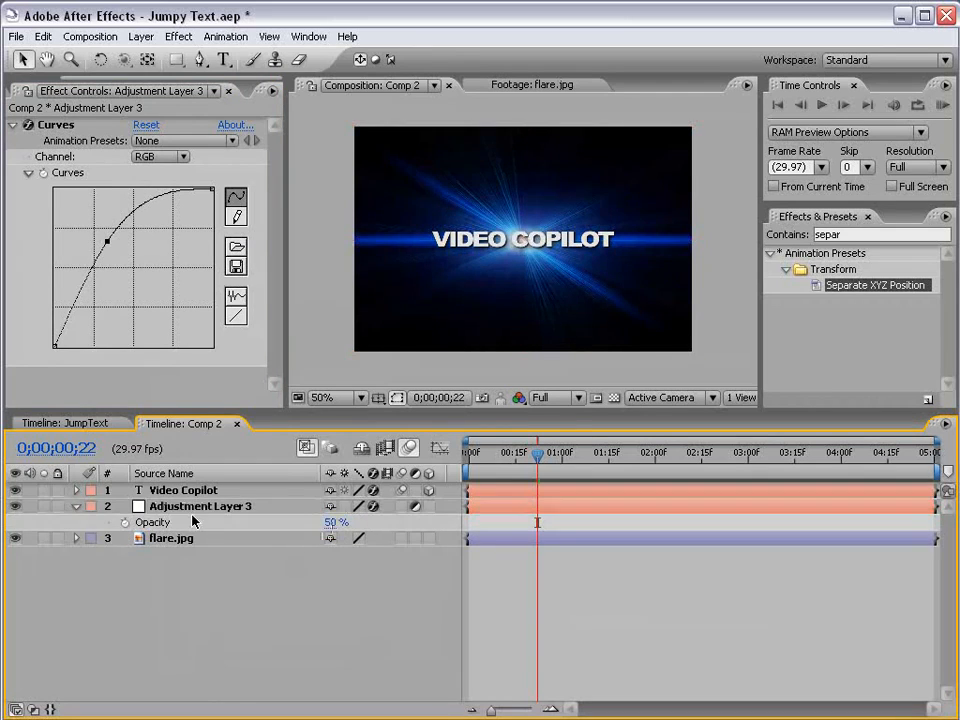
- Add the expression wiggle(5,50) to the adjustment layer's opacity and scrub the timeline to check the flicker
{"action": "left_click", "coordinate": [124, 522], "text": "alt"}
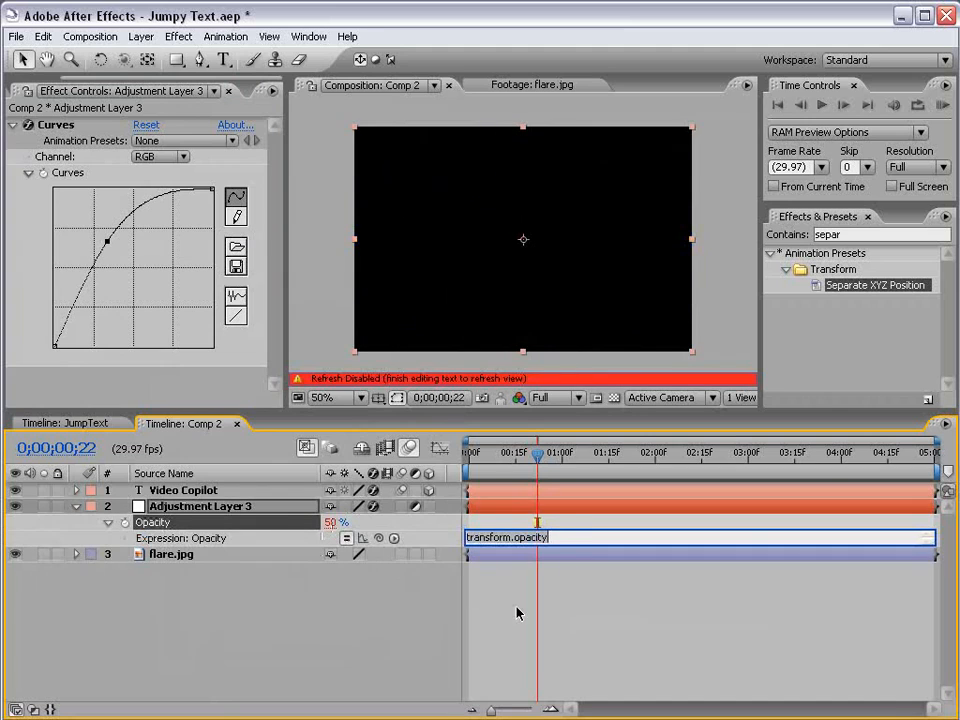
{"action": "type", "text": "wiggle(5,50"}
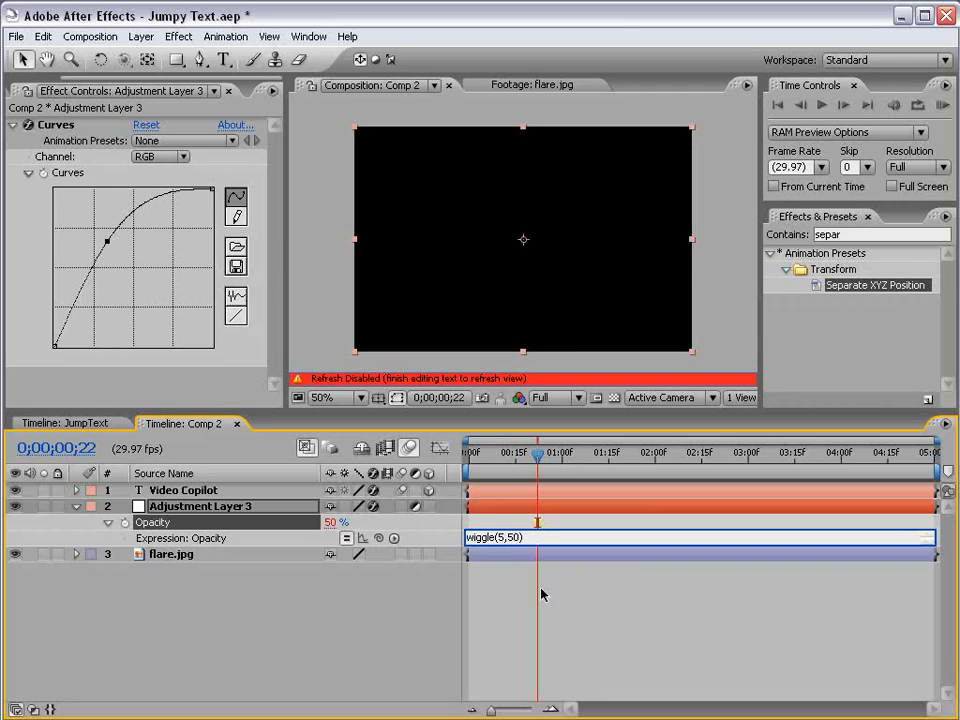
{"action": "left_click", "coordinate": [514, 572]}
{"action": "left_click_drag", "start_coordinate": [537, 455], "coordinate": [741, 467]}
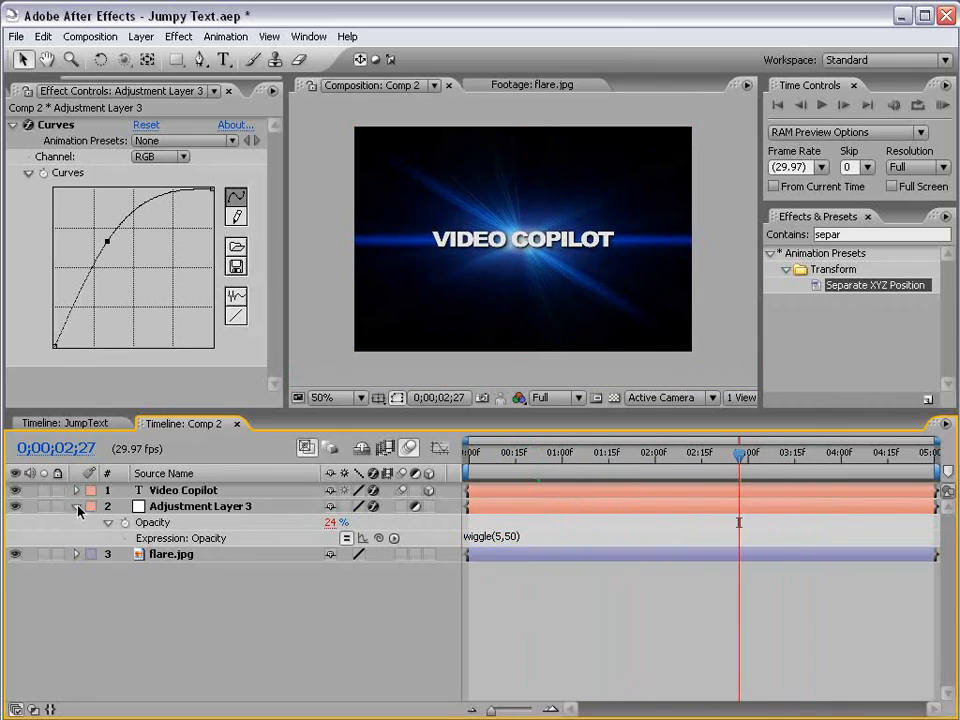
{"action": "left_click", "coordinate": [76, 506]}
- Add the expression wiggle(5,20) to the scale of flare.jpg and preview the moving flare
{"action": "left_click", "coordinate": [168, 522]}
{"action": "key", "text": "s"}
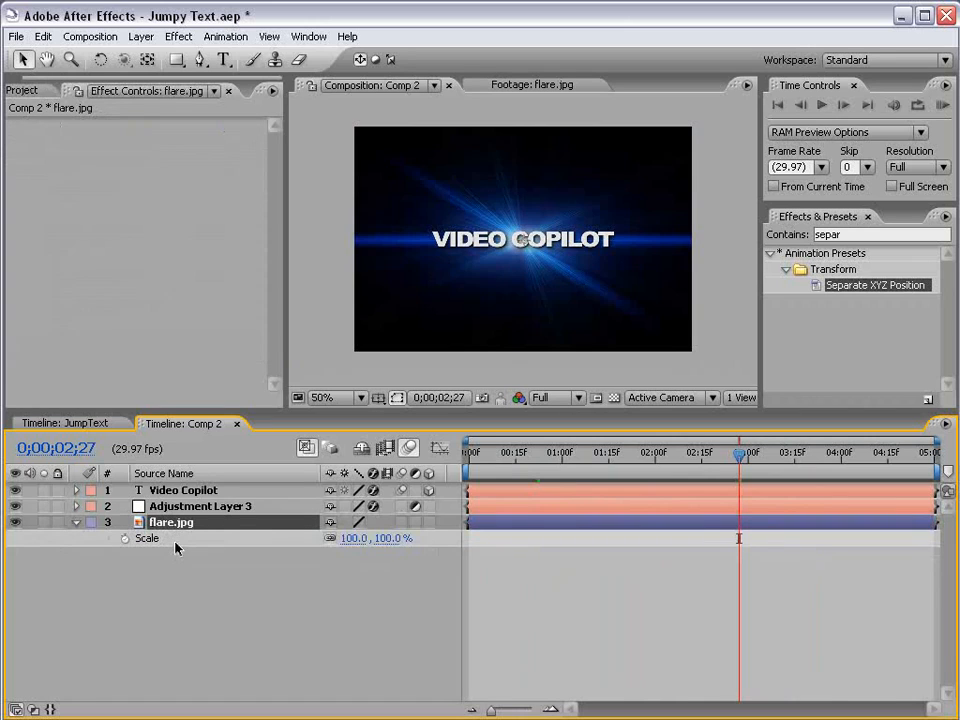
{"action": "left_click", "coordinate": [124, 538], "text": "alt"}
{"action": "type", "text": "wiggle("}
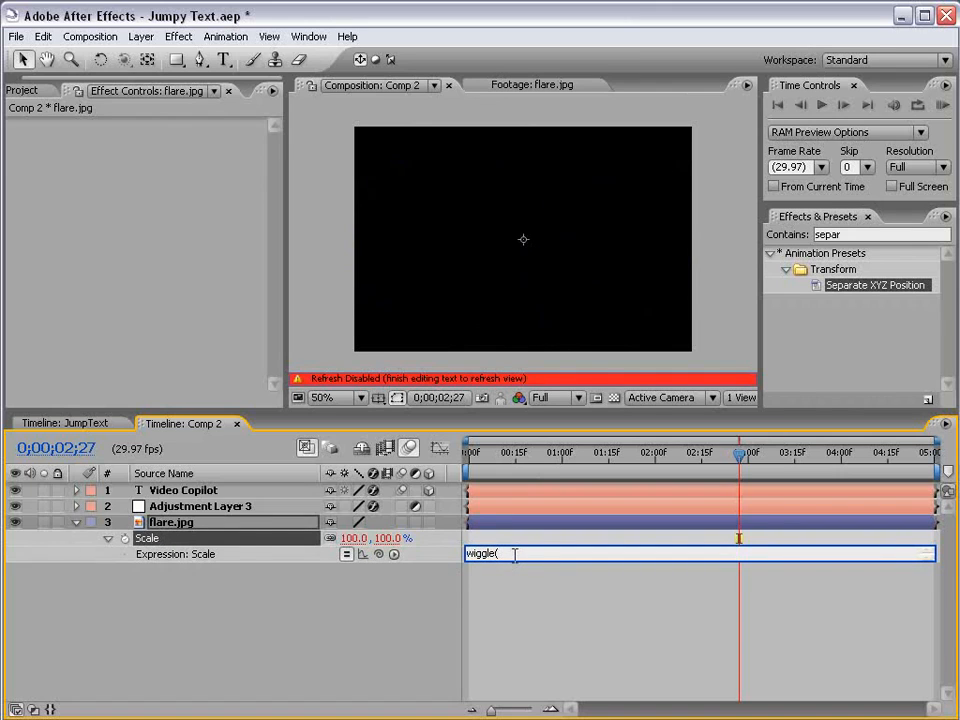
{"action": "type", "text": "5,20"}
{"action": "left_click", "coordinate": [598, 615]}
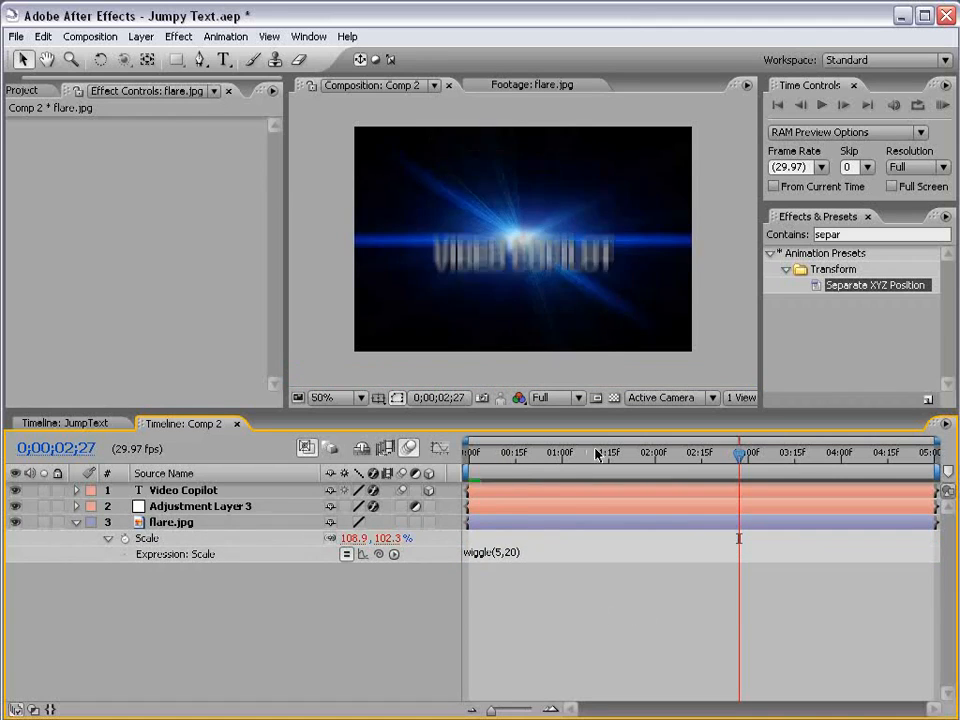
{"action": "left_click_drag", "start_coordinate": [578, 455], "coordinate": [677, 457]}
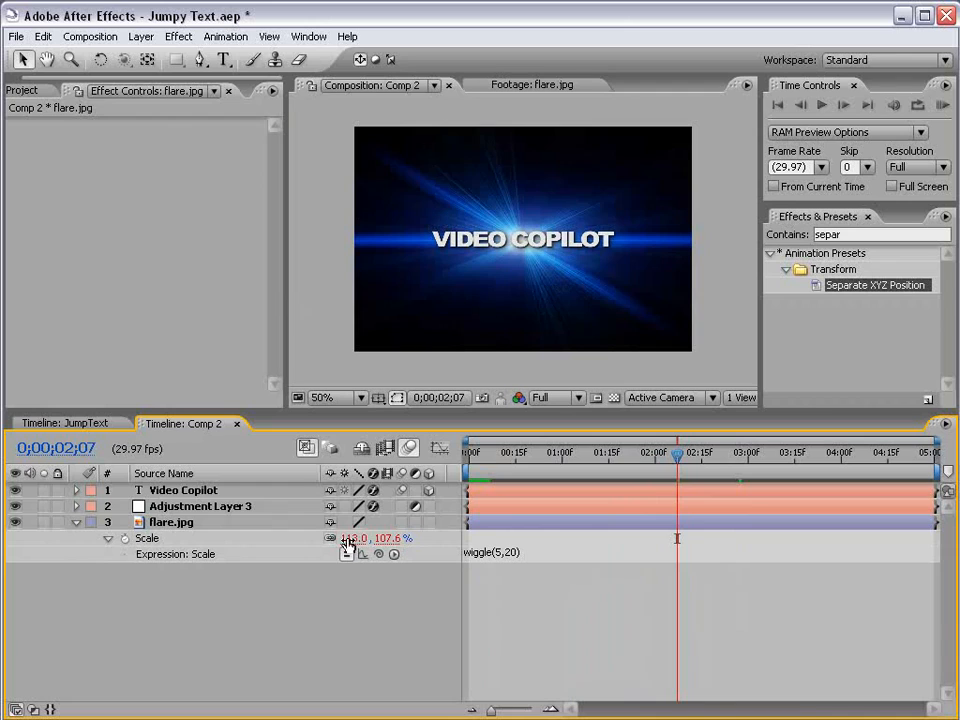
- Rewrite the flare's scale expression as s=wiggle(5,20)[0]; with [s,s] on a second line, and preview the uniform scaling
{"action": "left_click", "coordinate": [504, 554]}
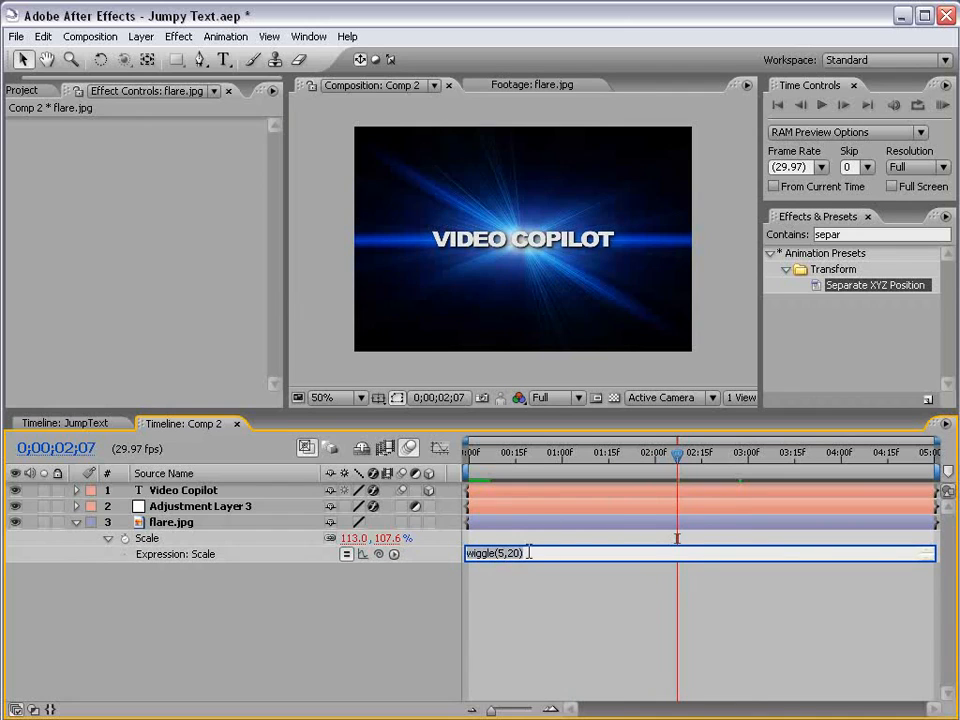
{"action": "left_click_drag", "start_coordinate": [474, 561], "coordinate": [475, 604]}
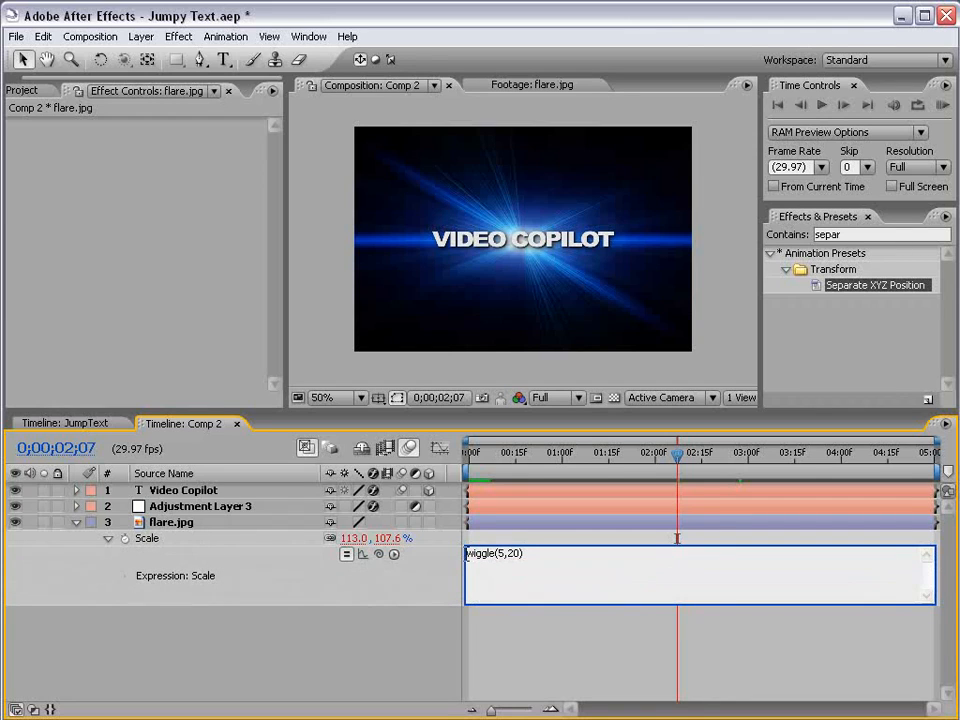
{"action": "type", "text": "s="}
{"action": "left_click", "coordinate": [556, 554]}
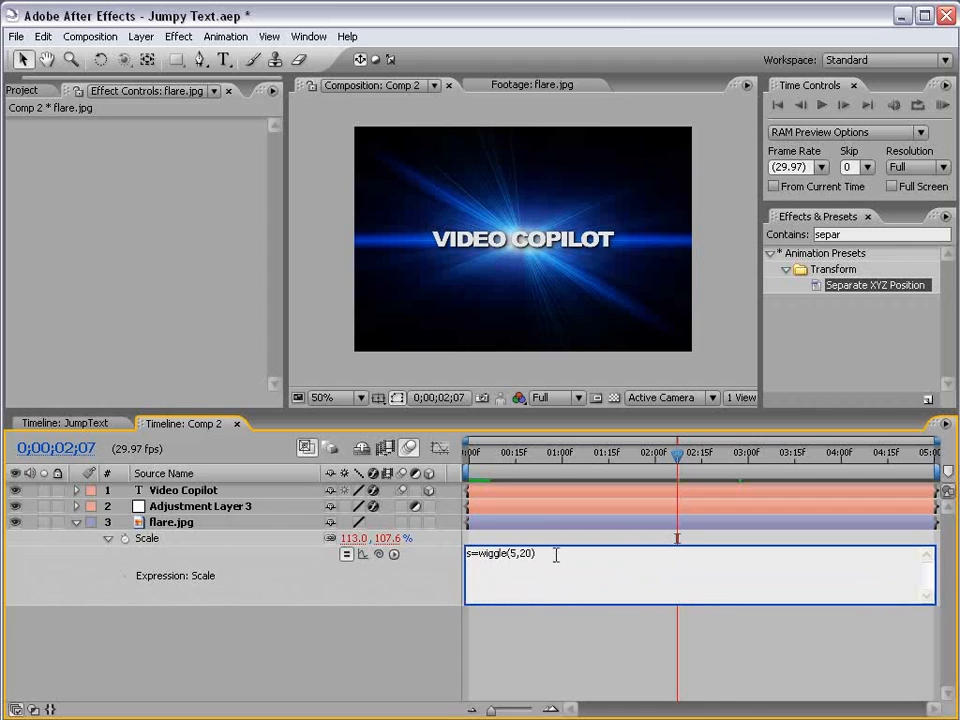
{"action": "type", "text": "["}
{"action": "type", "text": "0];"}
{"action": "key", "text": "Return"}
{"action": "type", "text": "["}
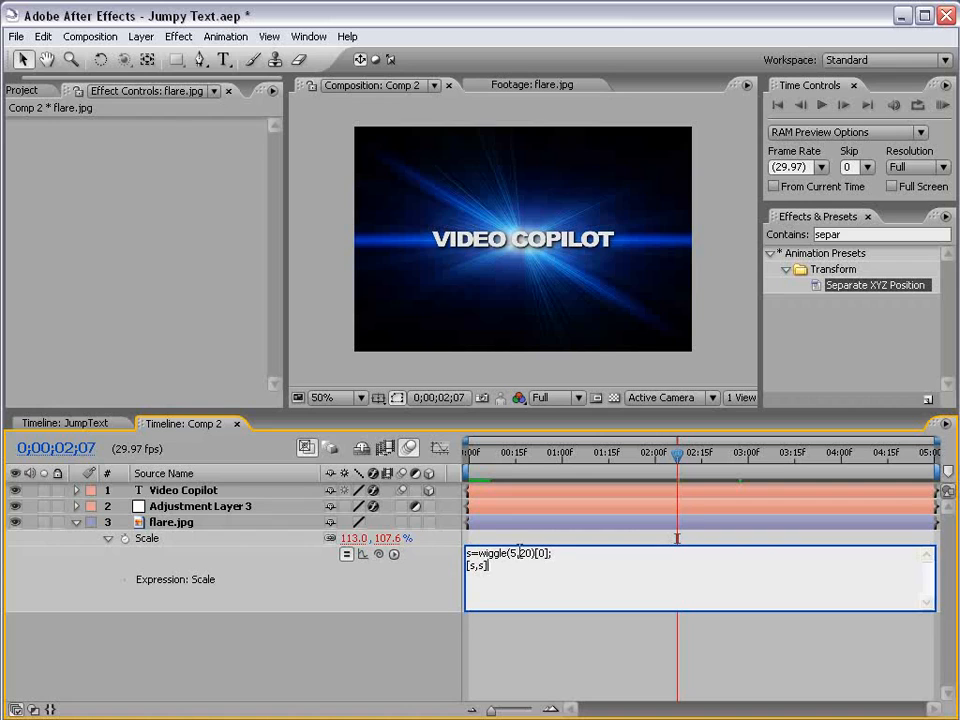
{"action": "left_click_drag", "start_coordinate": [561, 551], "coordinate": [436, 554]}
{"action": "left_click", "coordinate": [501, 637]}
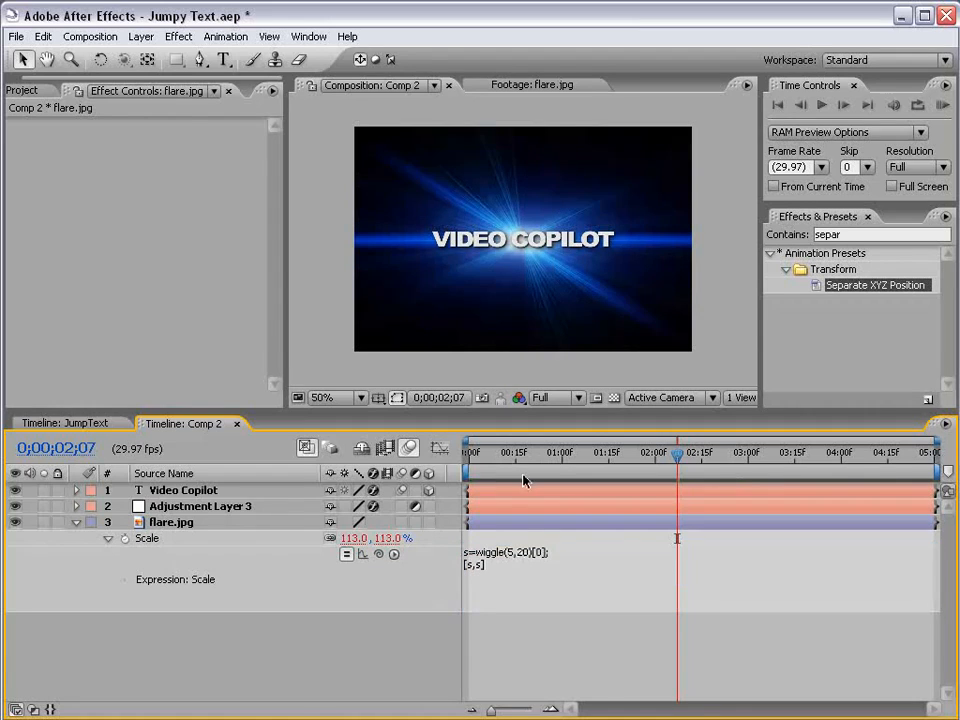
{"action": "key", "text": "KP_0"}
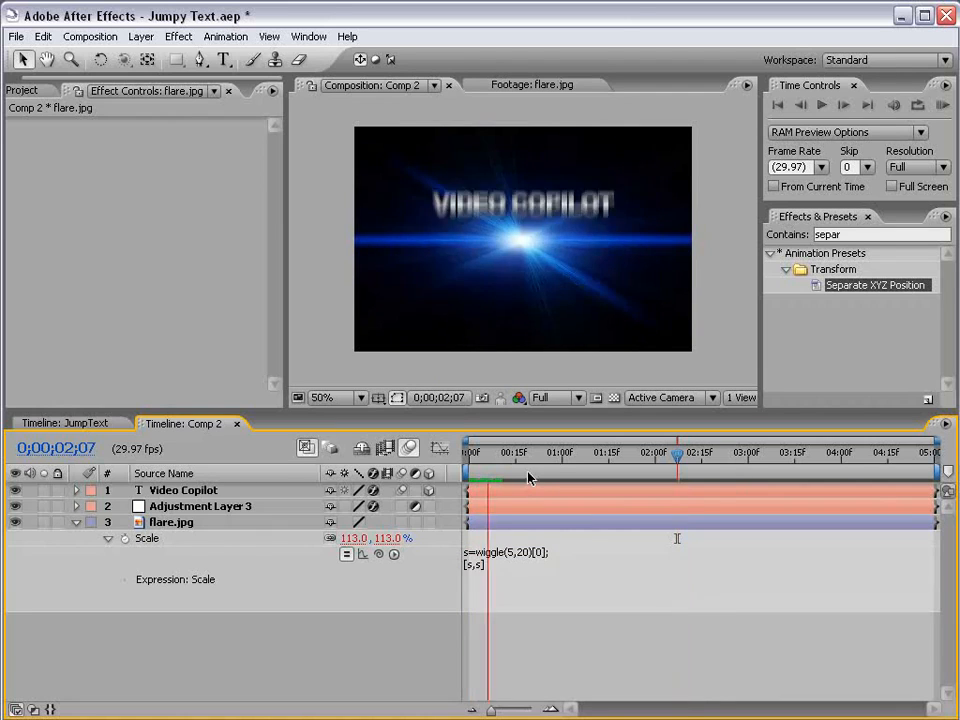
- Raise the wiggle amount in the flare's scale expression to 40 and preview the composition
{"action": "left_click", "coordinate": [490, 558]}
{"action": "double_click", "coordinate": [525, 553]}
{"action": "type", "text": "40"}
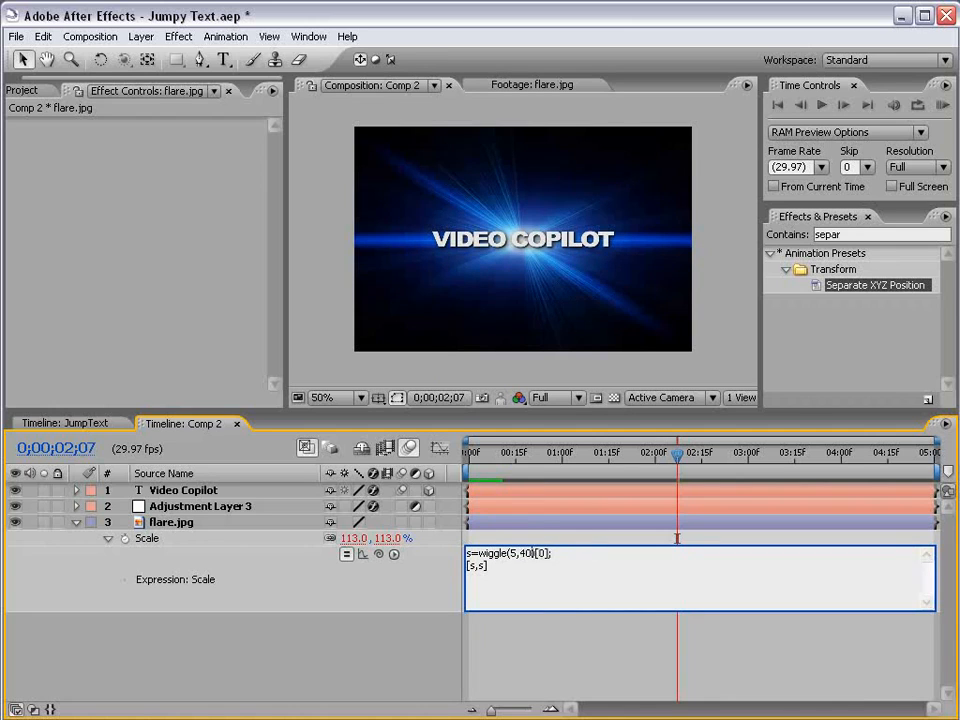
{"action": "key", "text": "KP_Enter"}
{"action": "key", "text": "KP_0"}
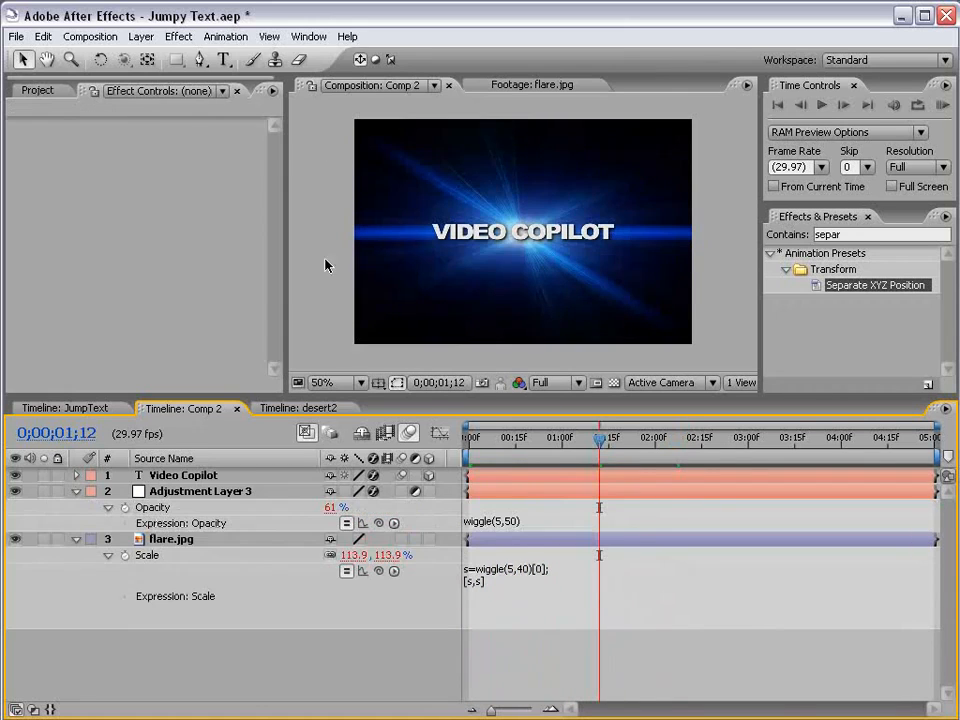
- Review the slider-driven X position shake in the desert2 composition around its first 19 frames, and return to Comp 2
{"action": "left_click", "coordinate": [300, 408]}
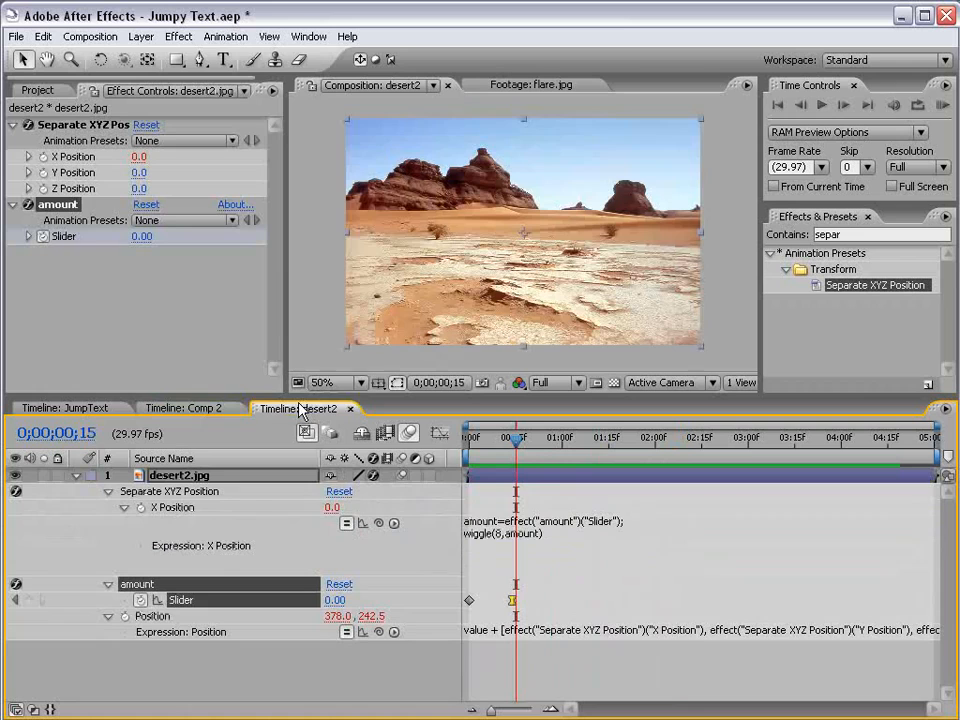
{"action": "mouse_move", "coordinate": [516, 438]}
{"action": "left_mouse_down"}
{"action": "mouse_move", "coordinate": [466, 438]}
{"action": "mouse_move", "coordinate": [526, 440]}
{"action": "left_mouse_up"}
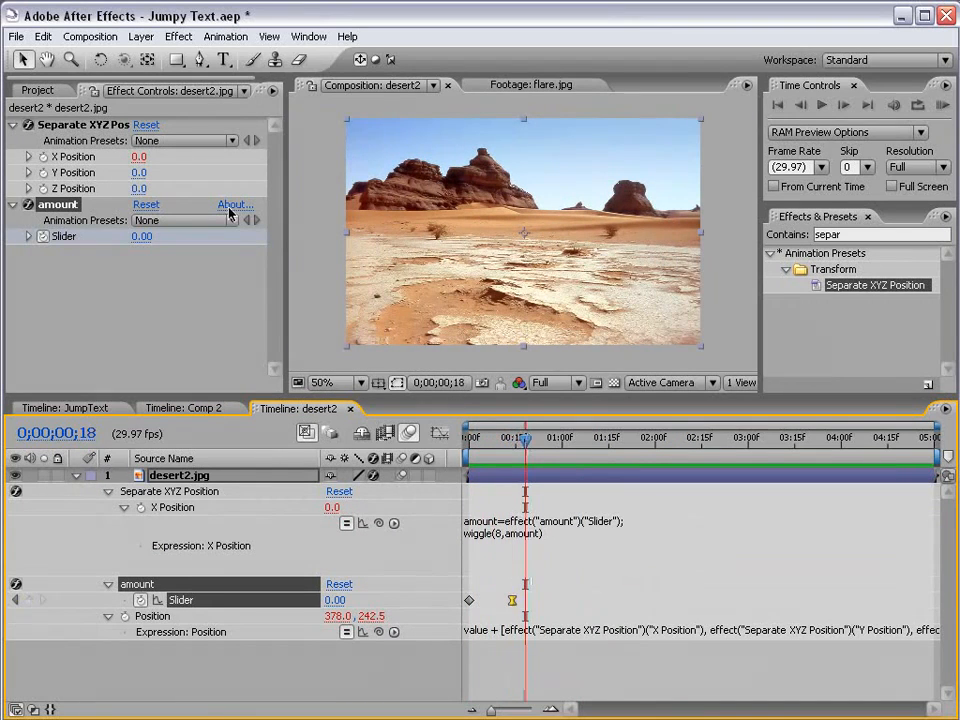
{"action": "left_click", "coordinate": [485, 440]}
{"action": "left_click_drag", "start_coordinate": [485, 440], "coordinate": [528, 440]}
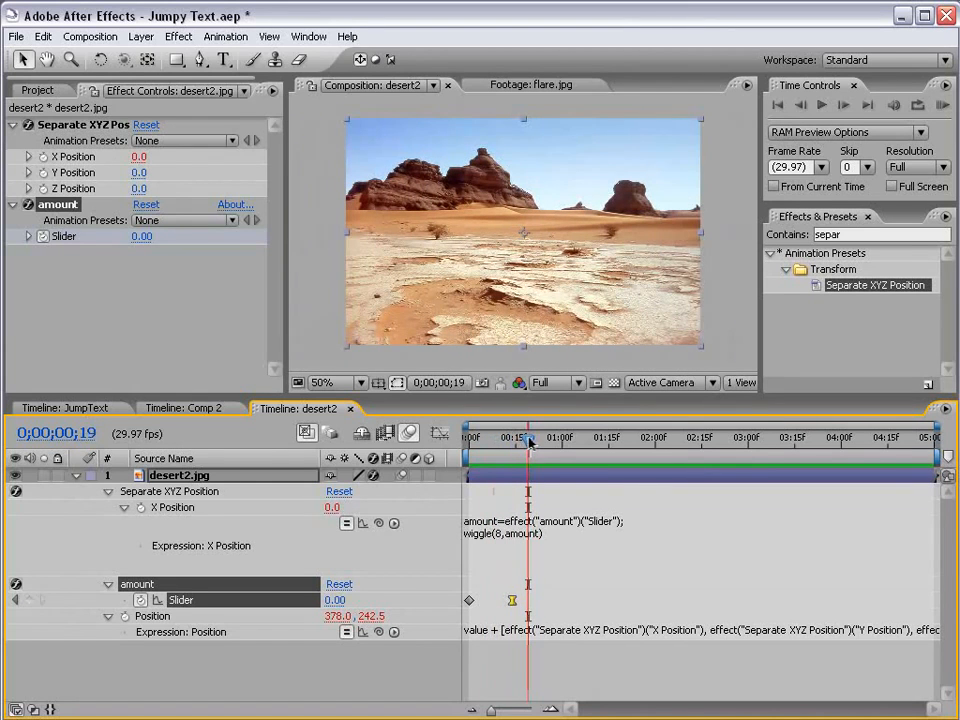
{"action": "left_click", "coordinate": [216, 412]}
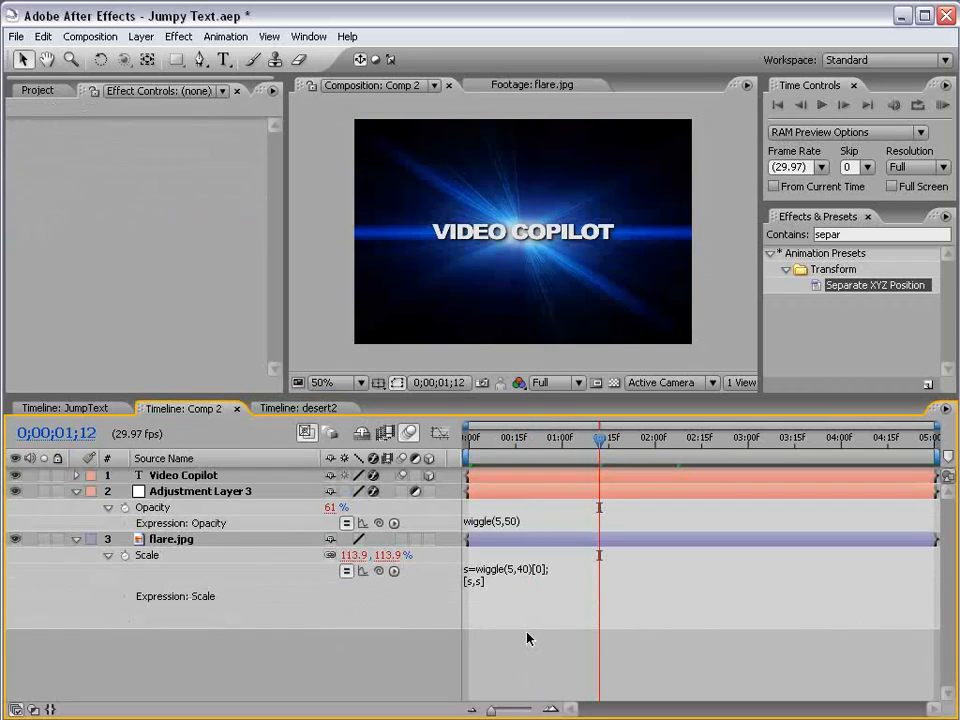